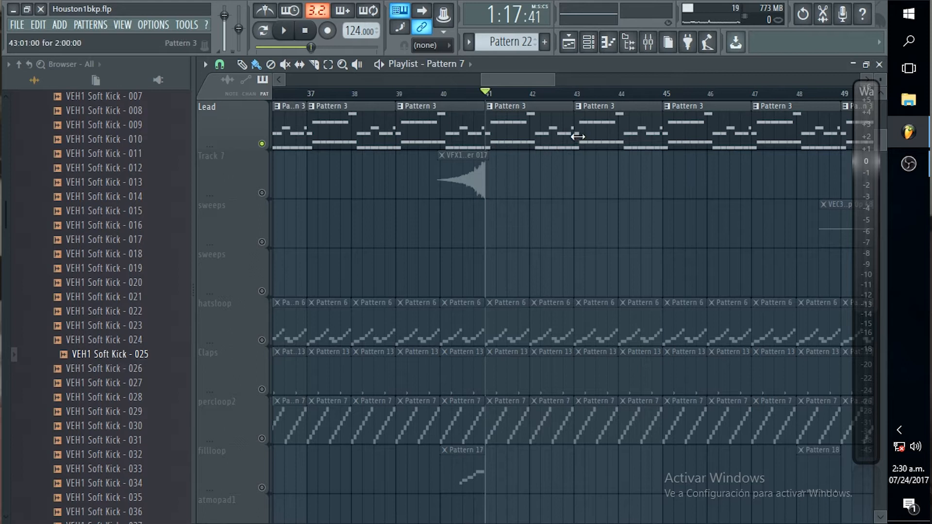
# - Examine the notes of the Lead track's Pattern 3 in the Sylenth1 piano roll
pyautogui.click(588, 42)
pyautogui.scroll(8, 446, 290)
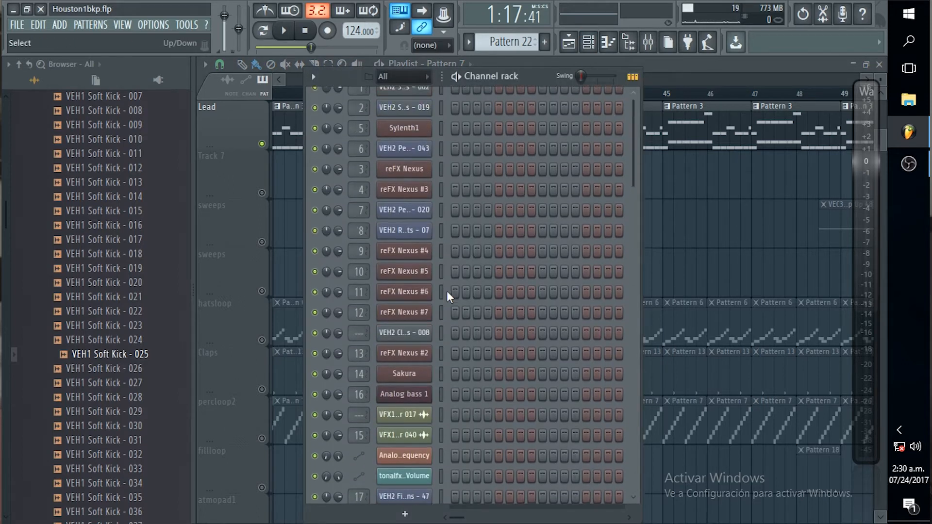
pyautogui.doubleClick(685, 124)
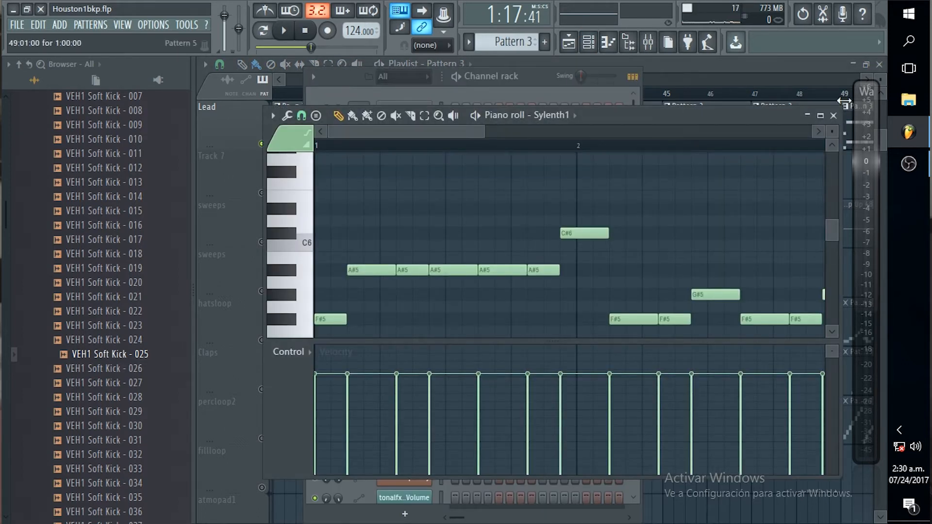
pyautogui.click(833, 116)
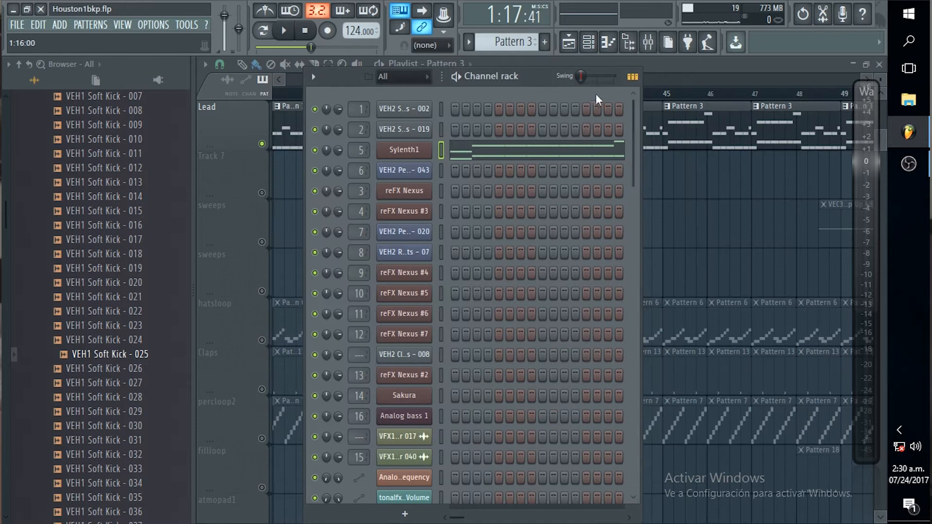
# - Try out the lead Sylenth1's Filter Control cutoff during playback, leaving it at 23.12 Hz
pyautogui.click(415, 151)
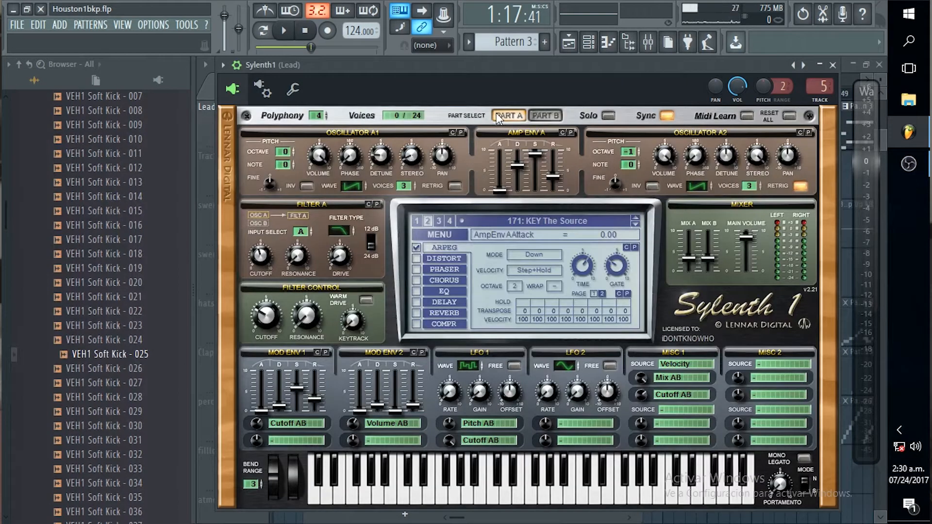
pyautogui.moveTo(272, 316); pyautogui.dragTo(284, 295)
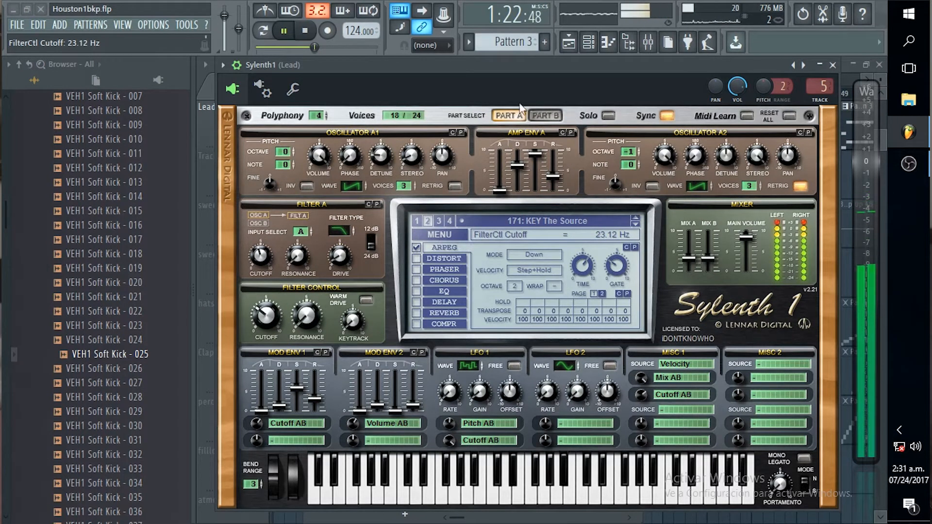
pyautogui.moveTo(523, 88); pyautogui.dragTo(534, 87)
pyautogui.press('space')
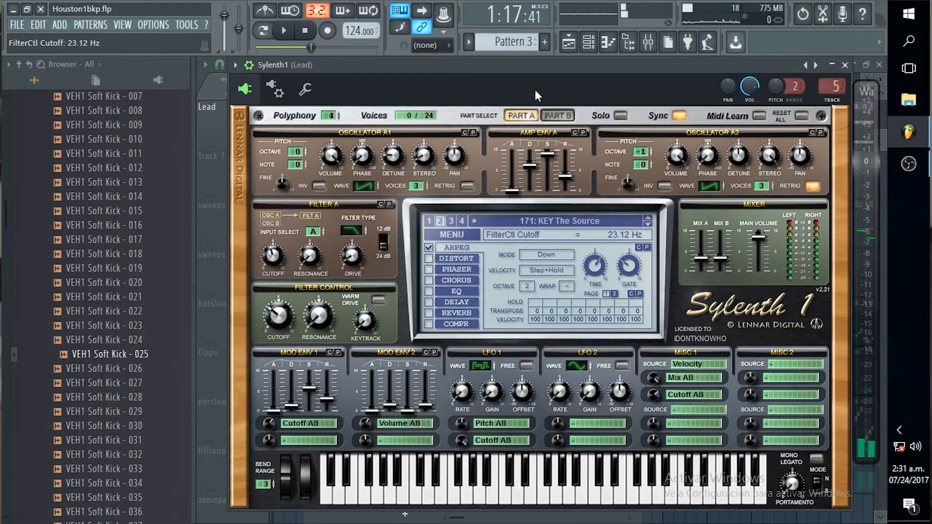
pyautogui.click(833, 65)
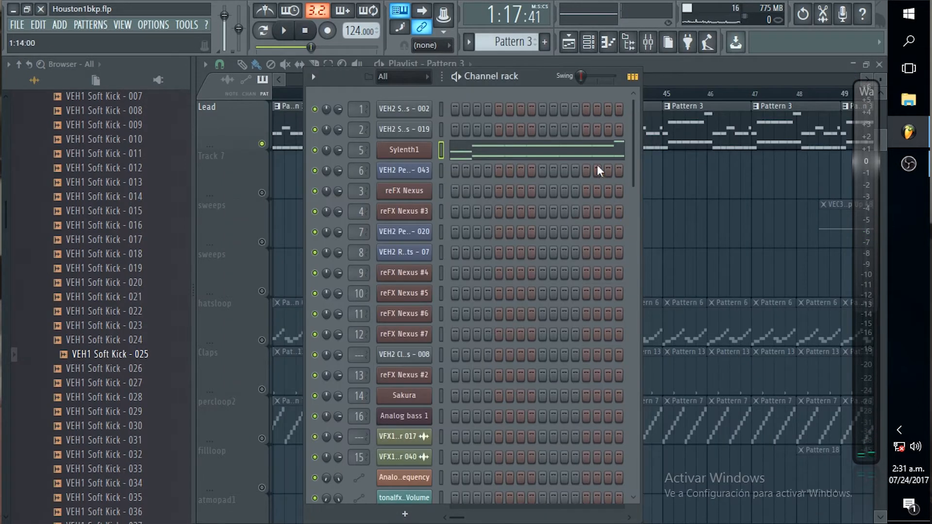
# - Reopen the lead Sylenth1 and set its Filter Control cutoff to 22.05 Hz
pyautogui.click(676, 66)
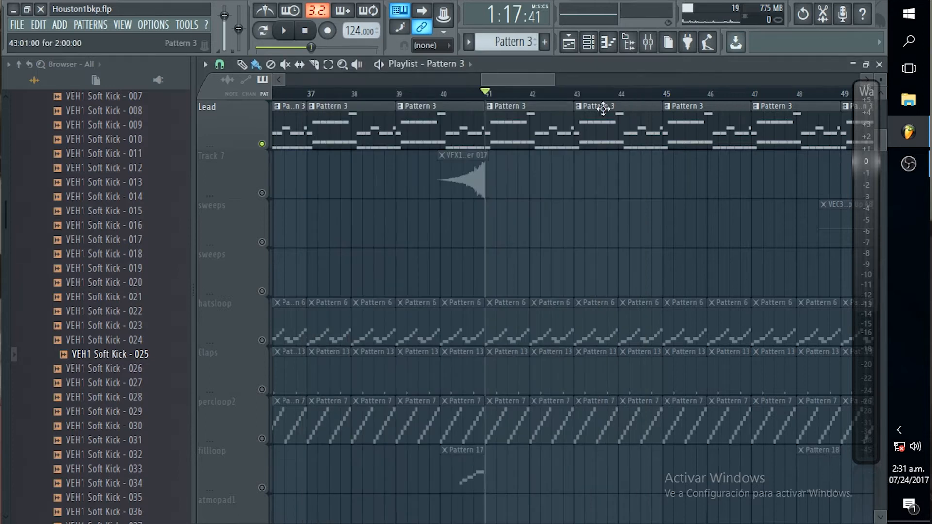
pyautogui.click(588, 43)
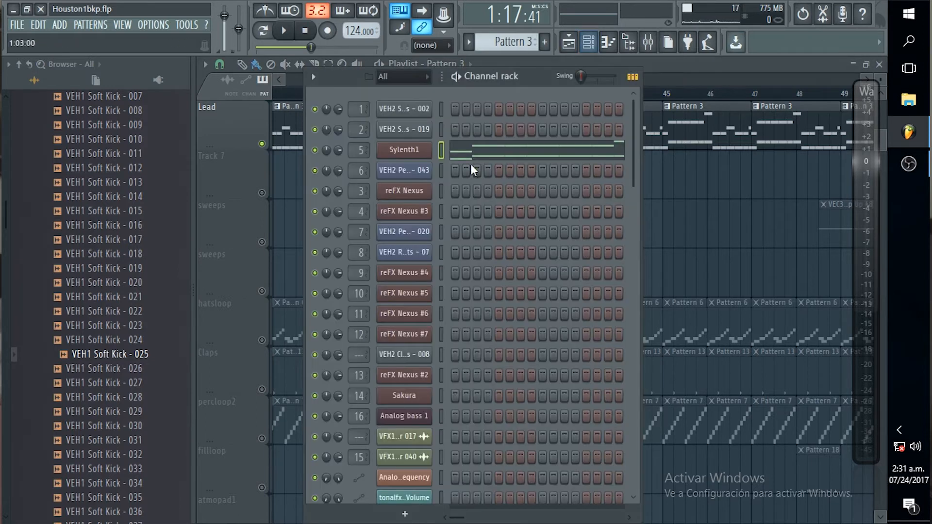
pyautogui.click(412, 150)
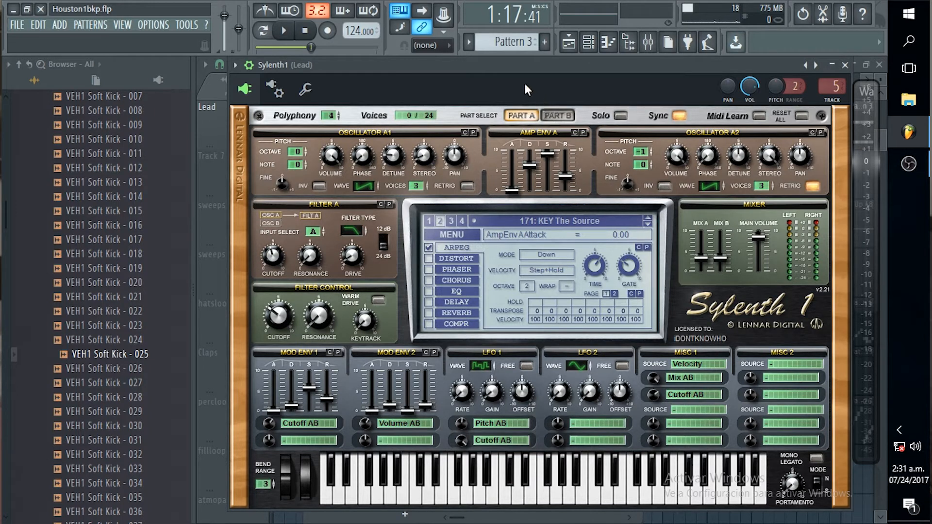
pyautogui.moveTo(502, 67)
pyautogui.mouseDown()
pyautogui.moveTo(520, 74)
pyautogui.moveTo(510, 73)
pyautogui.mouseUp()
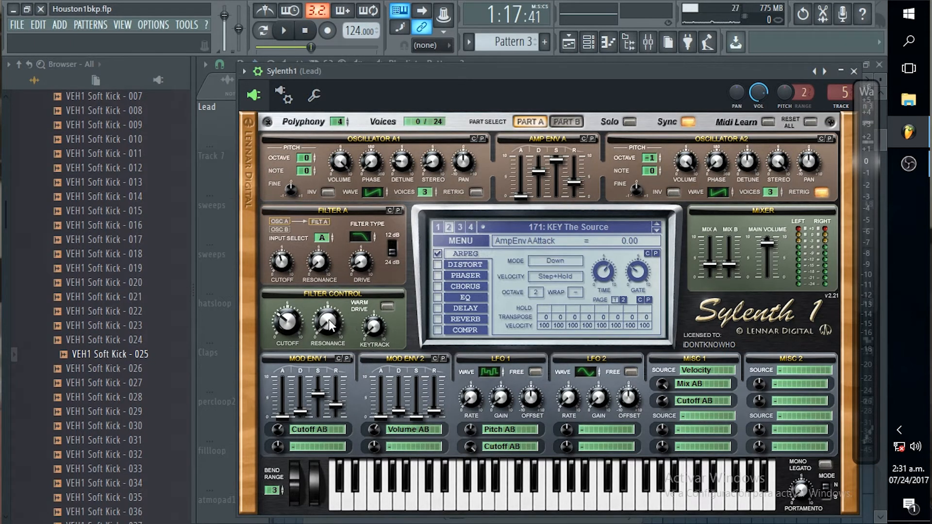
pyautogui.moveTo(291, 322); pyautogui.dragTo(294, 323)
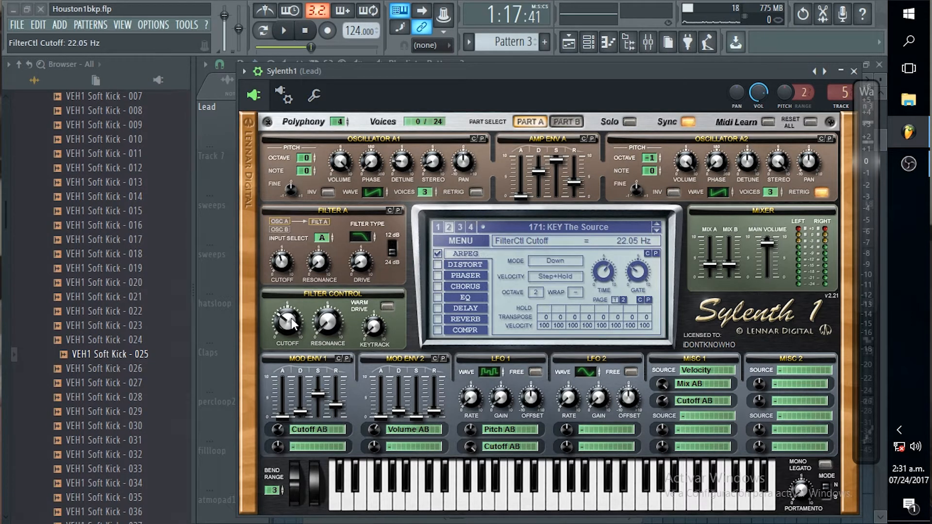
# - Browse the lead Sylenth1's parameters and create an automation clip for FilterCtl Cutoff
pyautogui.click(244, 72)
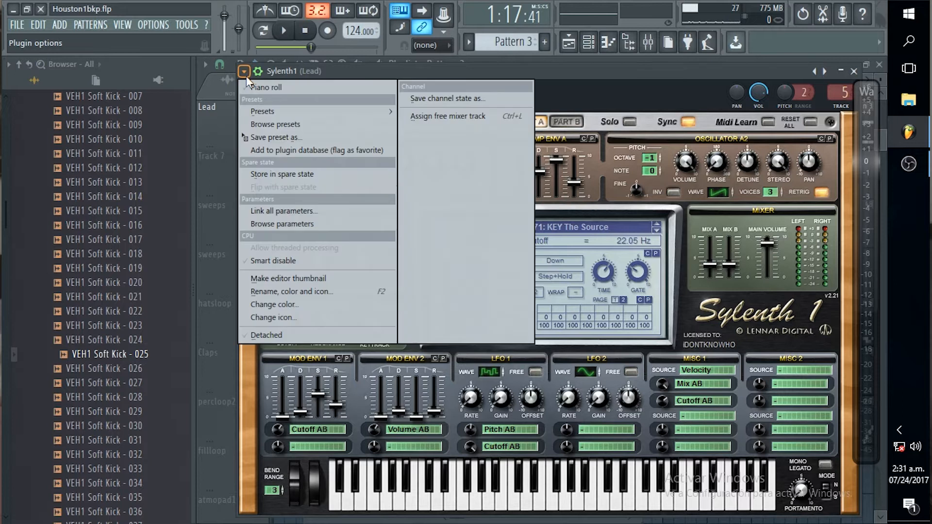
pyautogui.click(295, 225)
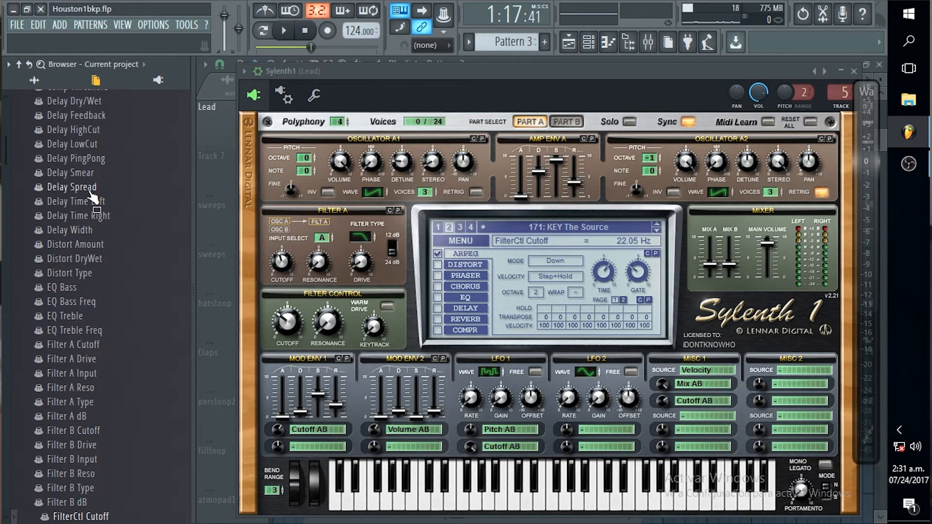
pyautogui.scroll(-4, 97, 201)
pyautogui.scroll(-2, 97, 201)
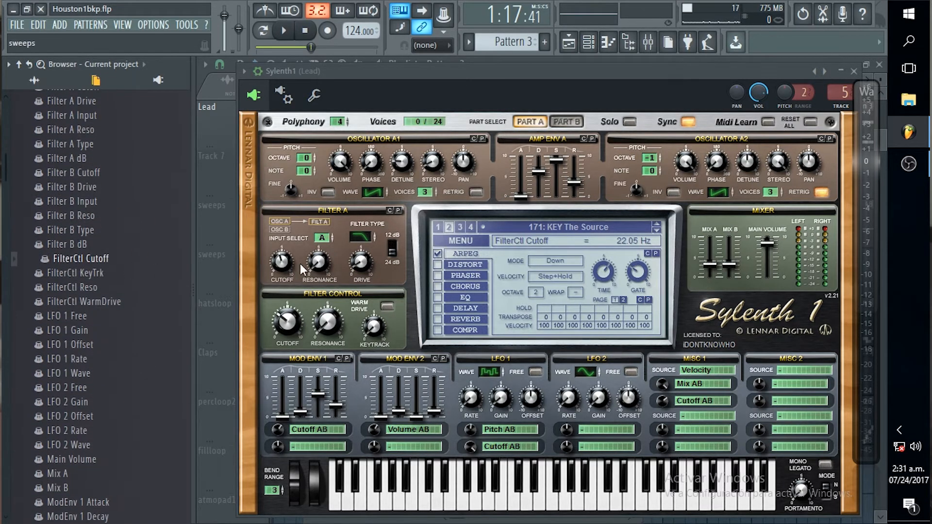
pyautogui.moveTo(49, 260); pyautogui.dragTo(95, 264)
pyautogui.rightClick(88, 258)
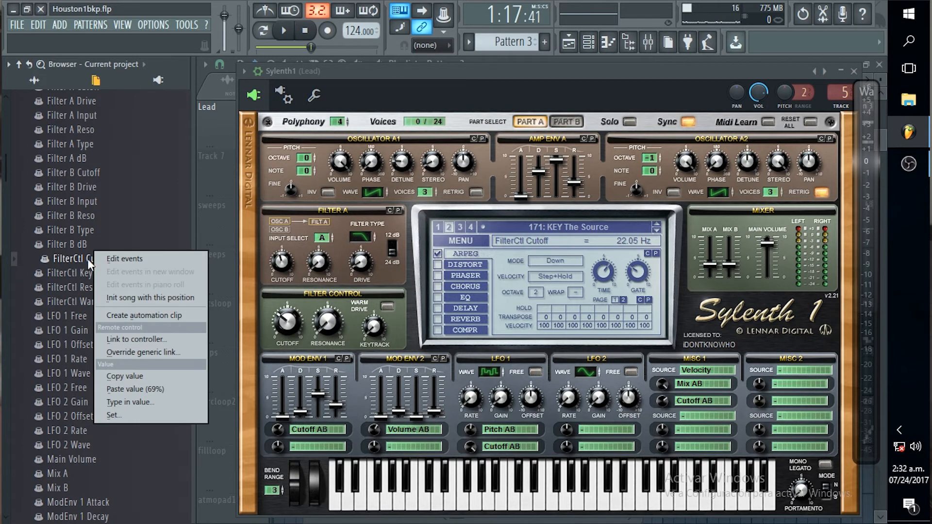
pyautogui.click(142, 316)
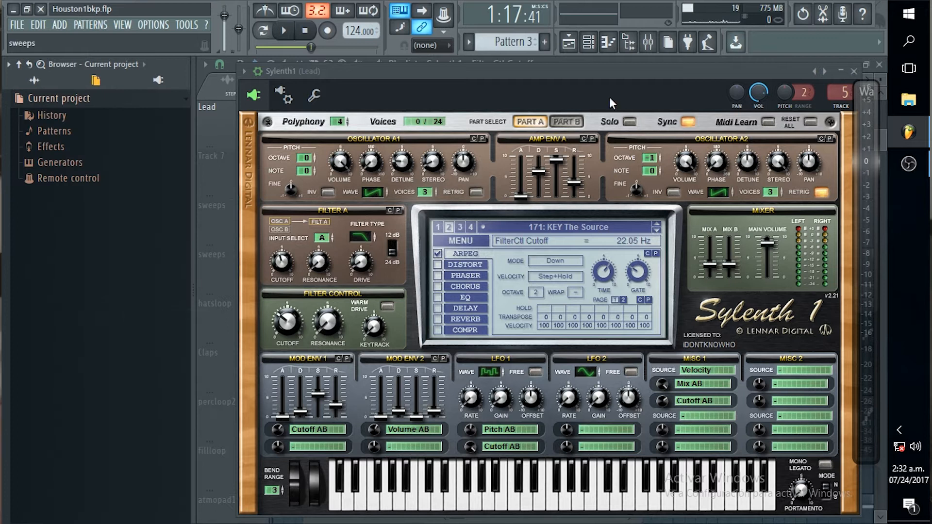
# - Examine how far the FilterCtl Cutoff automation clip extends across the playlist
pyautogui.click(662, 56)
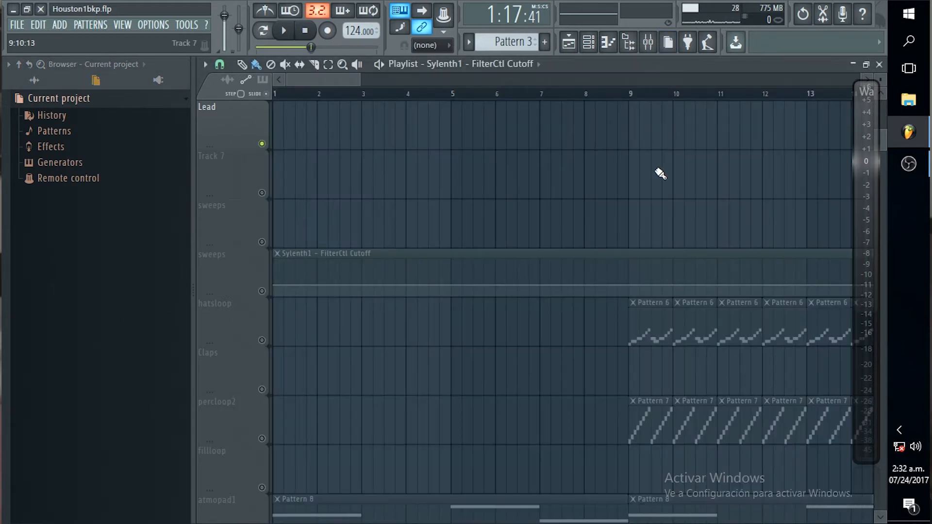
pyautogui.scroll(-4, 651, 175)
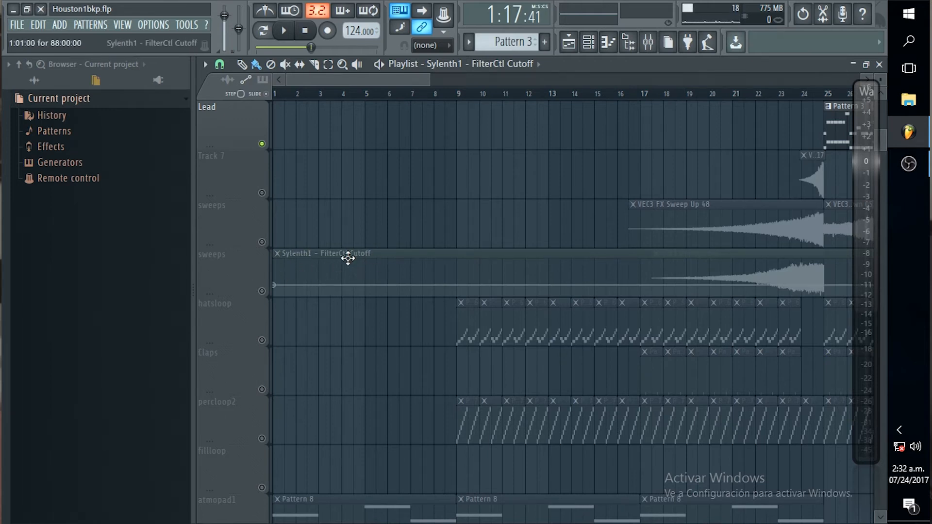
pyautogui.scroll(-5, 398, 235)
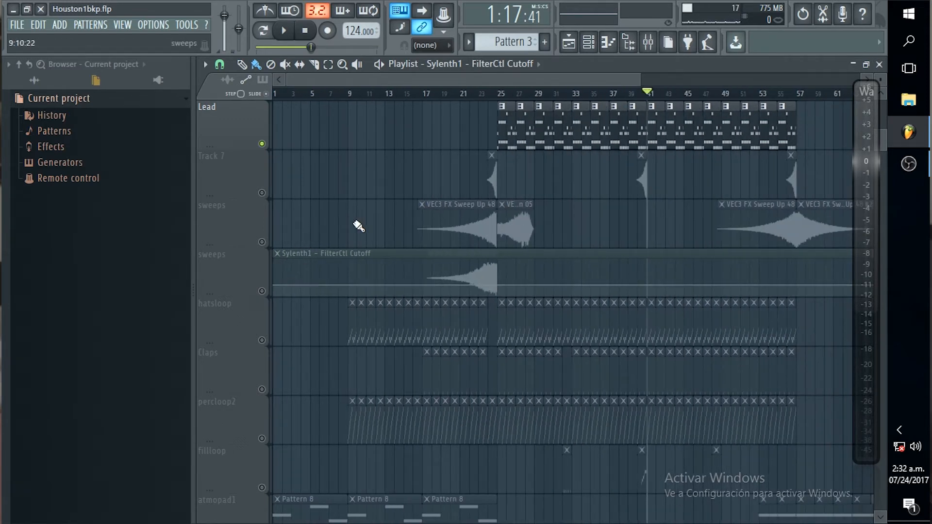
pyautogui.moveTo(319, 80); pyautogui.dragTo(593, 83)
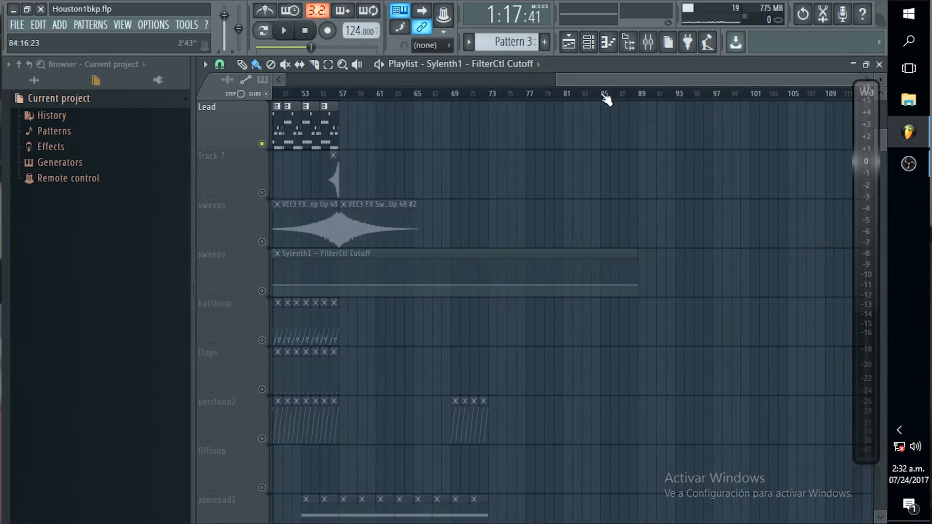
pyautogui.moveTo(605, 76); pyautogui.dragTo(325, 74)
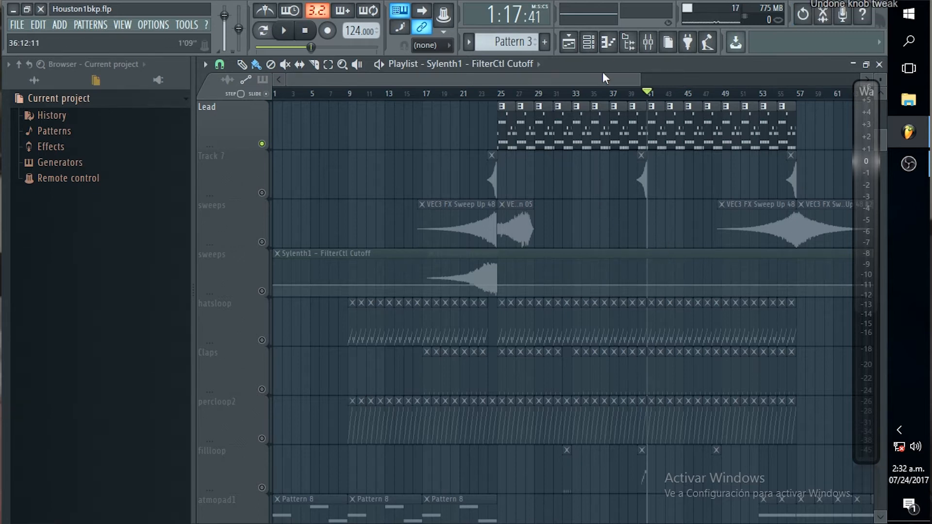
# - Filter the channel rack to automation channels and delete the Sylenth1 FilterCtl Cutoff clip
pyautogui.click(588, 43)
pyautogui.click(391, 82)
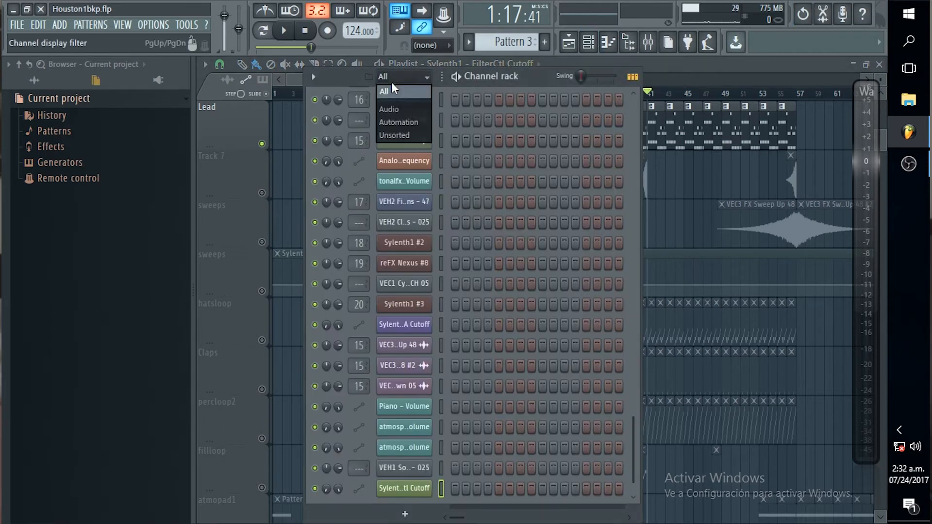
pyautogui.click(427, 124)
pyautogui.rightClick(422, 230)
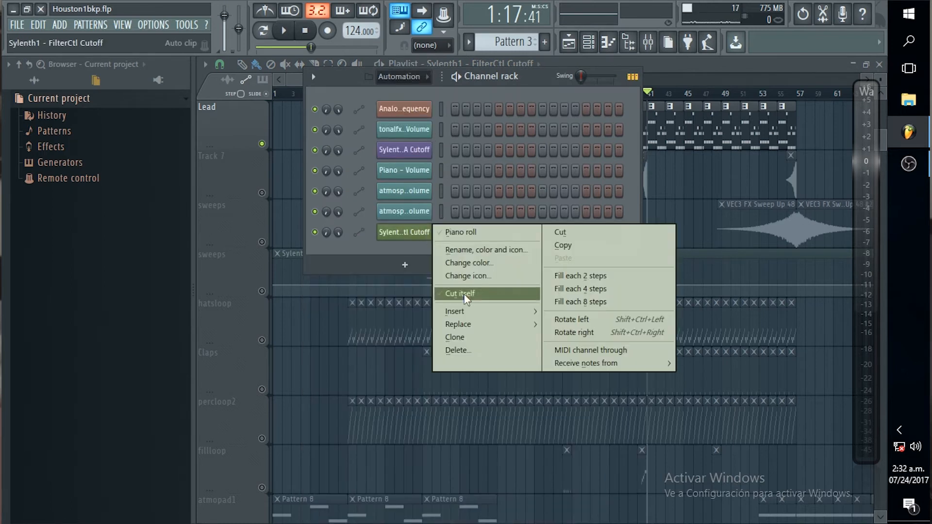
pyautogui.click(466, 351)
pyautogui.click(513, 304)
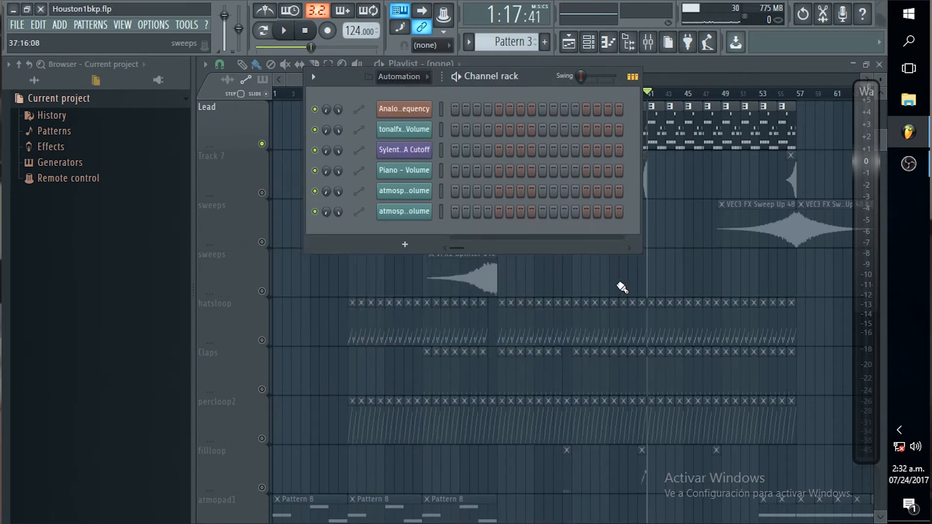
# - Select a one-bar time range in the playlist from bar 41 to bar 42
pyautogui.click(714, 65)
pyautogui.scroll(8, 684, 171)
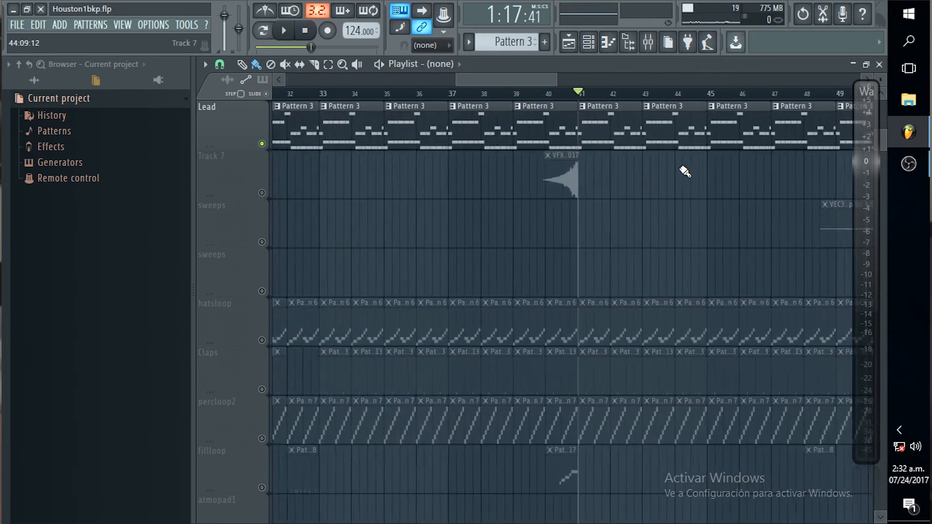
pyautogui.click(335, 73)
pyautogui.moveTo(464, 104); pyautogui.dragTo(530, 108)
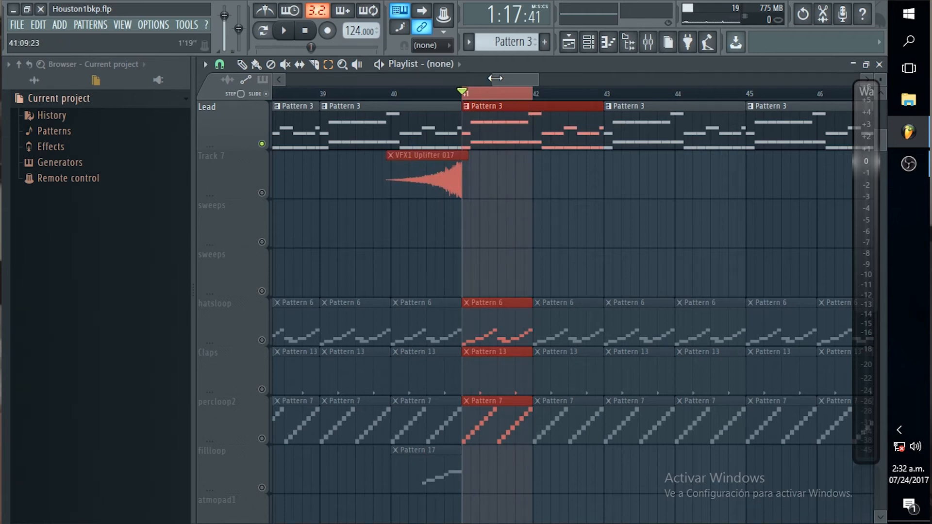
# - Show all channels in the rack again and set the lead Sylenth1's Filter Control cutoff to 25.42 Hz
pyautogui.click(586, 49)
pyautogui.click(415, 78)
pyautogui.click(412, 91)
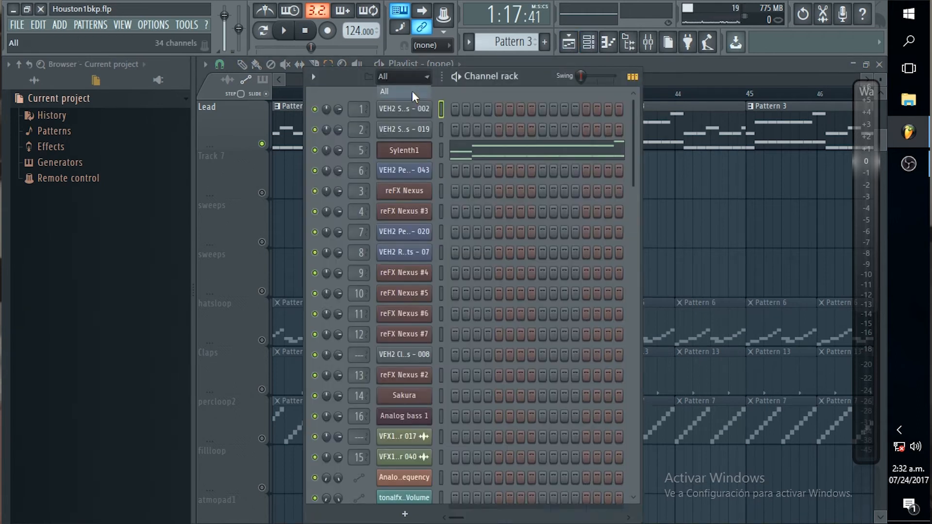
pyautogui.click(412, 150)
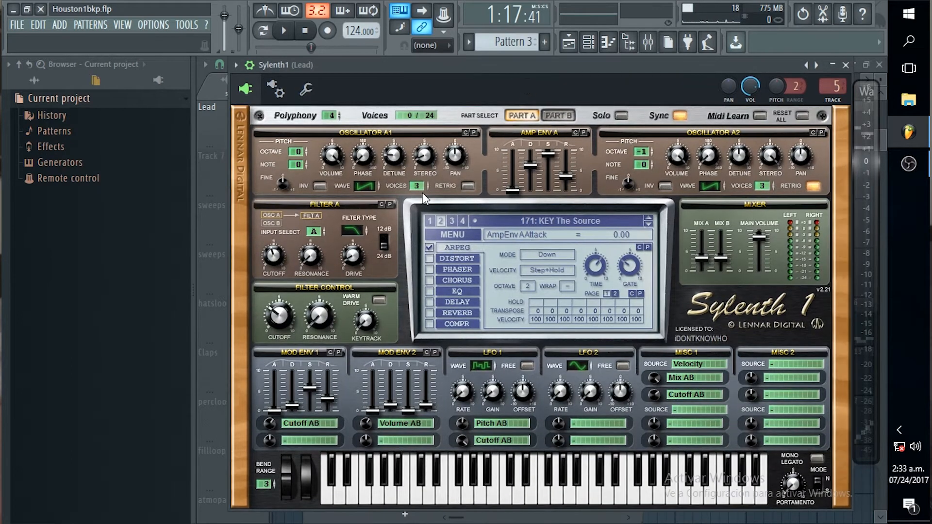
pyautogui.click(282, 316)
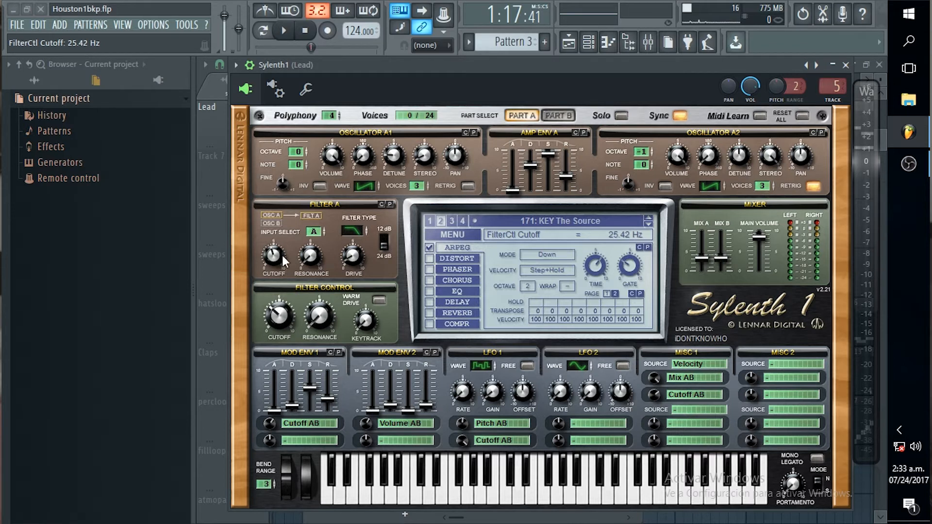
# - Create an automation clip for the lead Sylenth1's FilterCtl Cutoff over the selected bar and bring the playlist forward
pyautogui.click(235, 65)
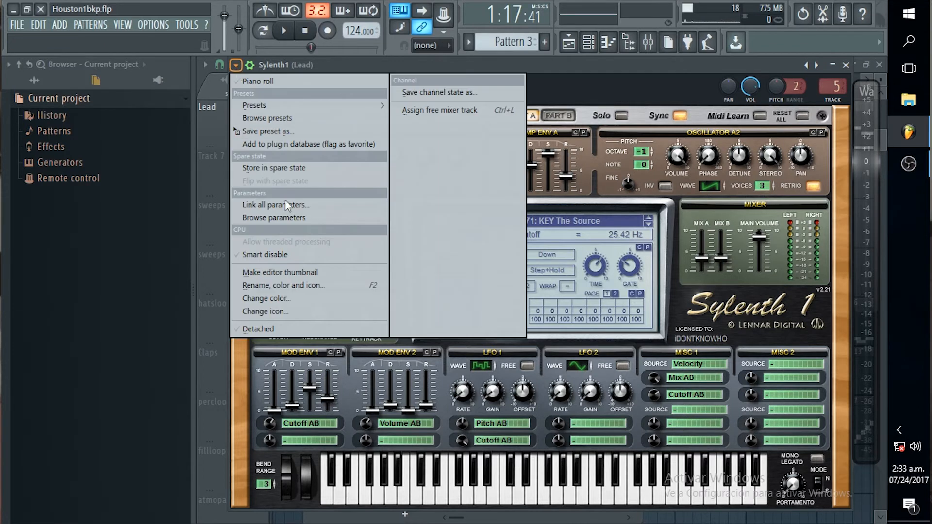
pyautogui.click(279, 218)
pyautogui.scroll(-7, 138, 398)
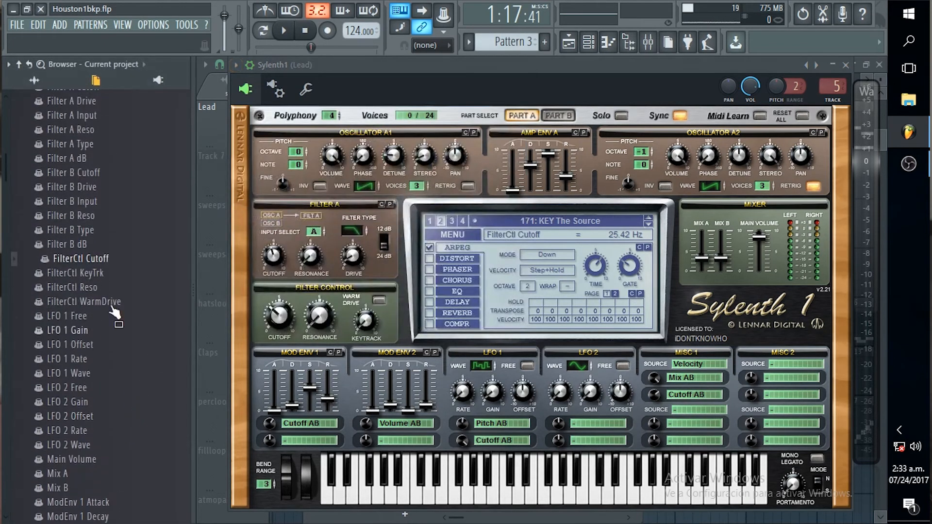
pyautogui.rightClick(108, 262)
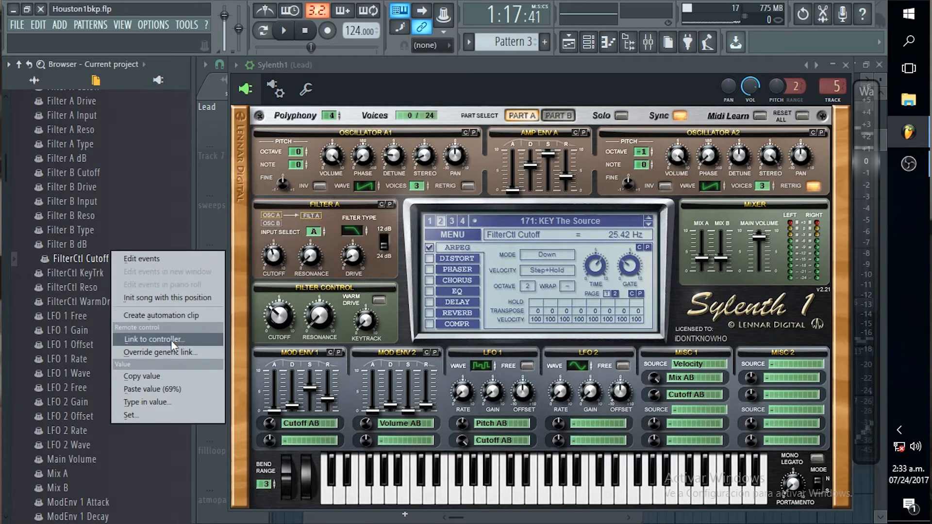
pyautogui.click(166, 315)
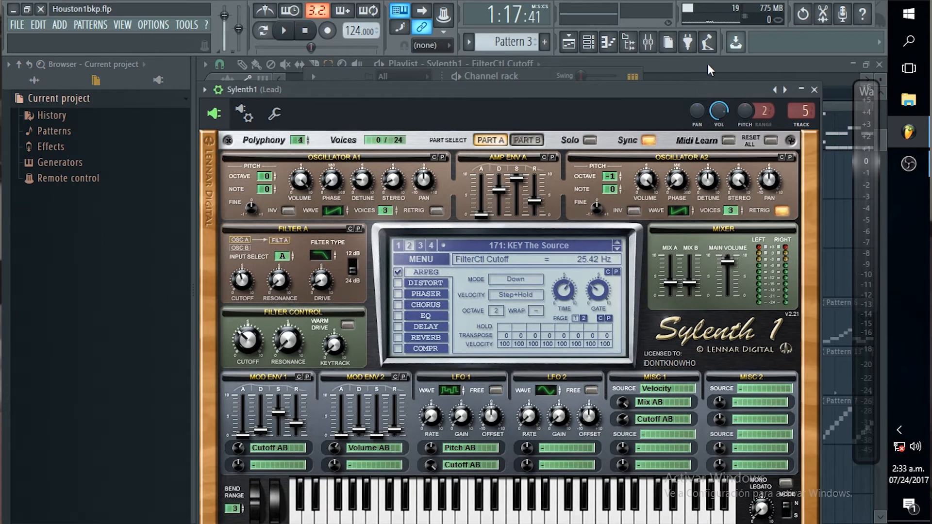
pyautogui.click(709, 74)
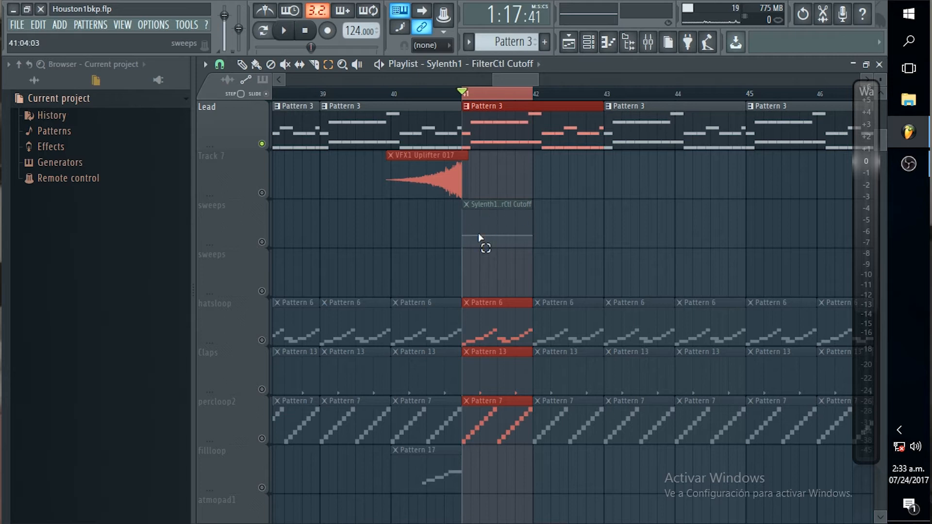
# - Play the selected bar briefly and unmute the sweeps track that holds the FilterCtl Cutoff clip
pyautogui.scroll(2, 495, 270)
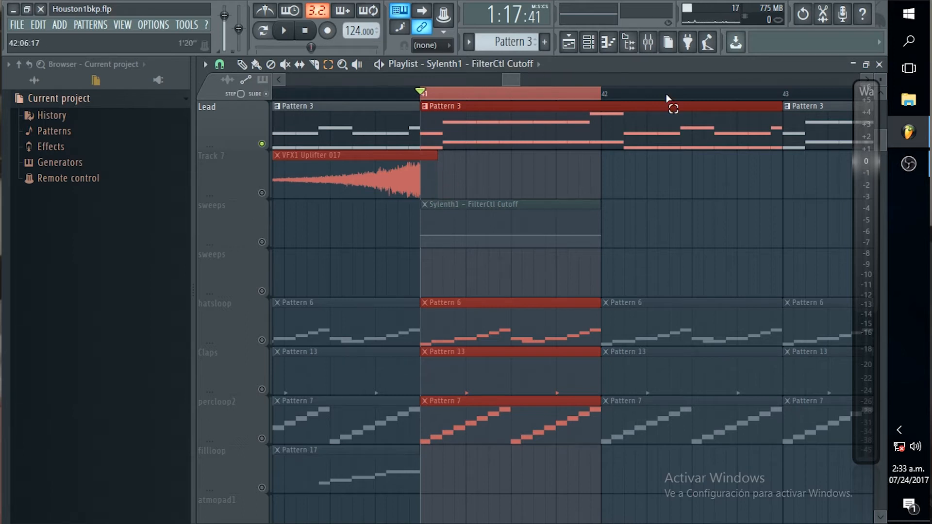
pyautogui.press('space')
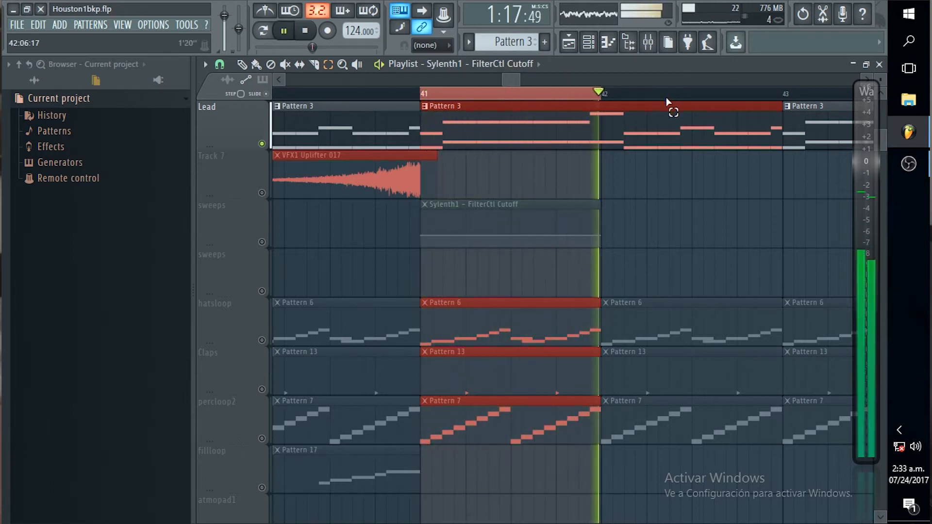
pyautogui.press('space')
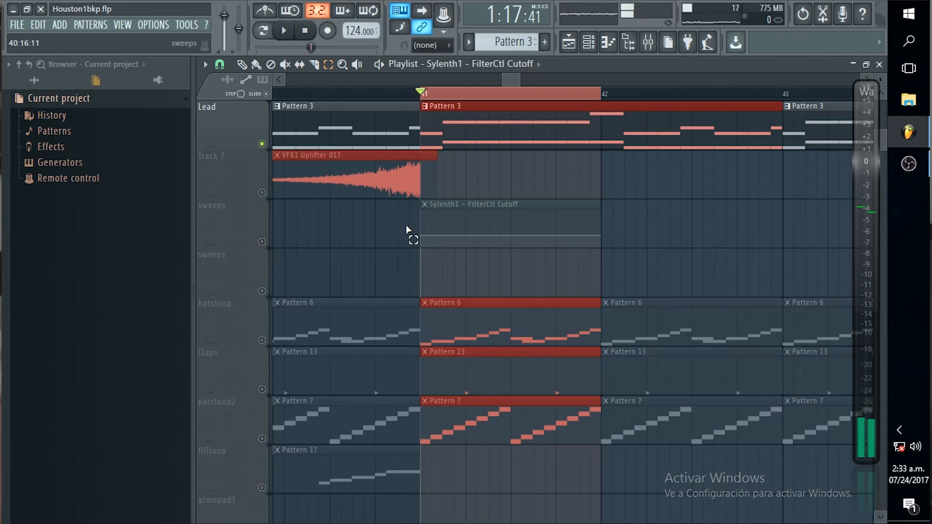
pyautogui.click(261, 243)
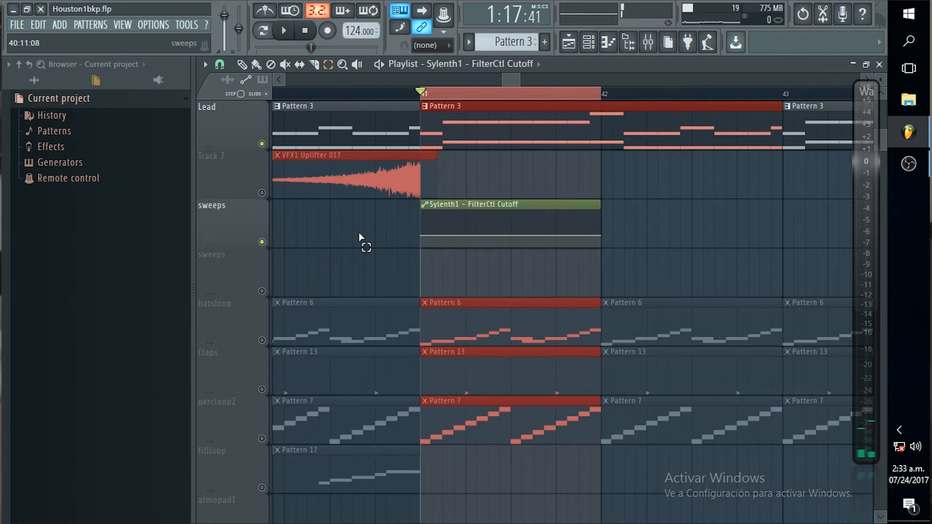
# - Add three control points to the FilterCtl Cutoff clip and raise the first two to form a hump within the bar
pyautogui.scroll(2, 493, 228)
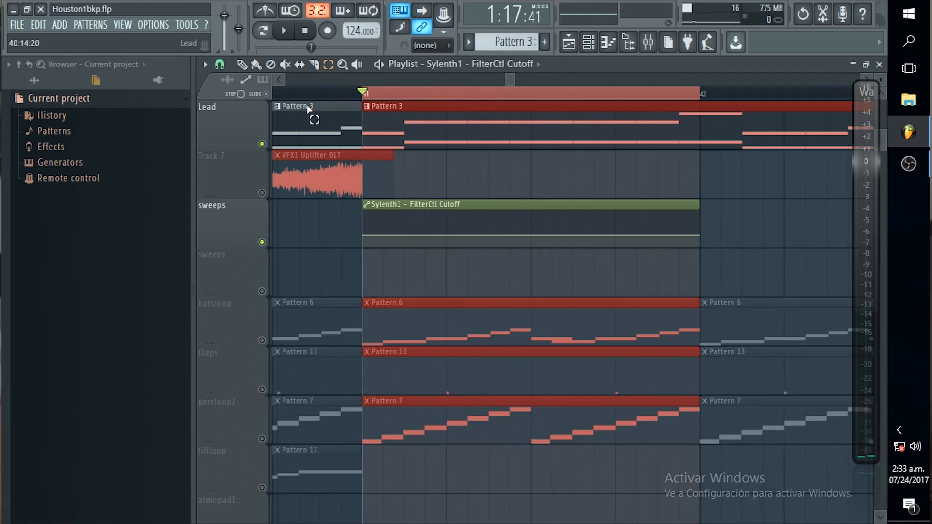
pyautogui.click(258, 66)
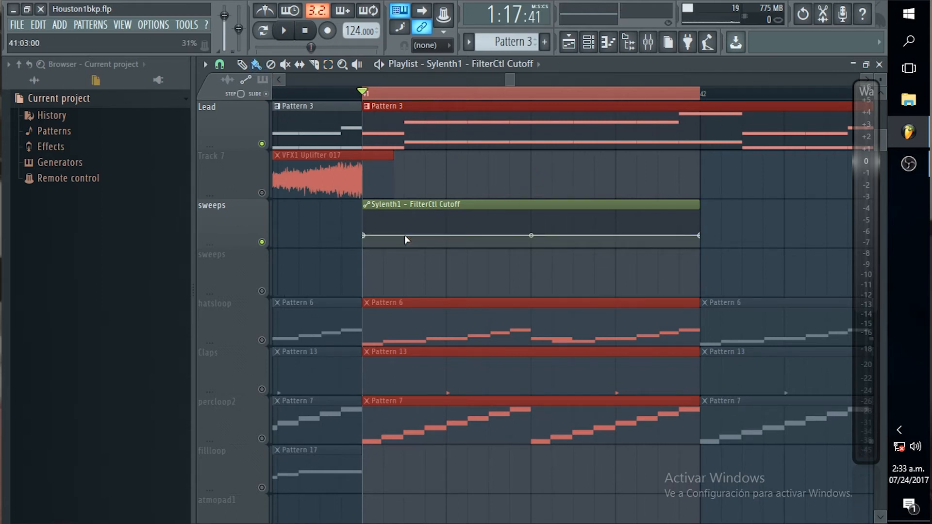
pyautogui.rightClick(446, 235)
pyautogui.moveTo(426, 235); pyautogui.dragTo(443, 235)
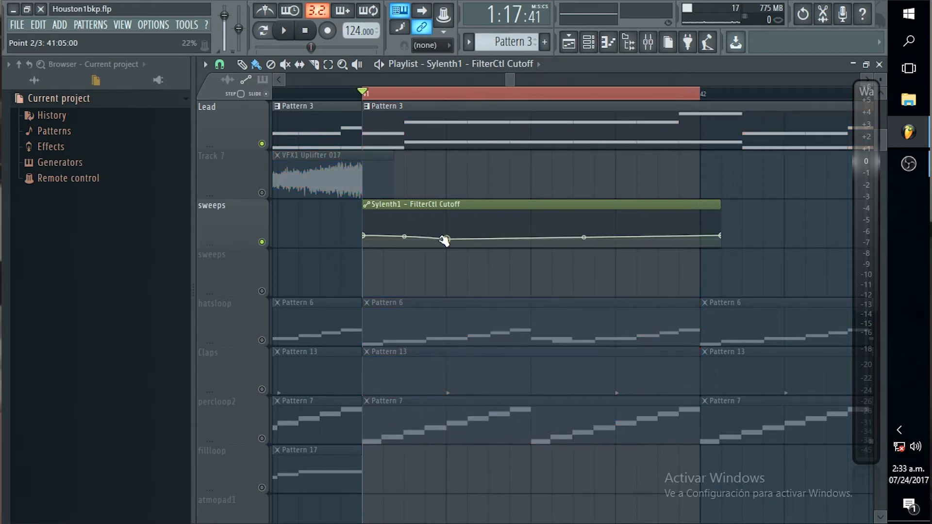
pyautogui.rightClick(532, 236)
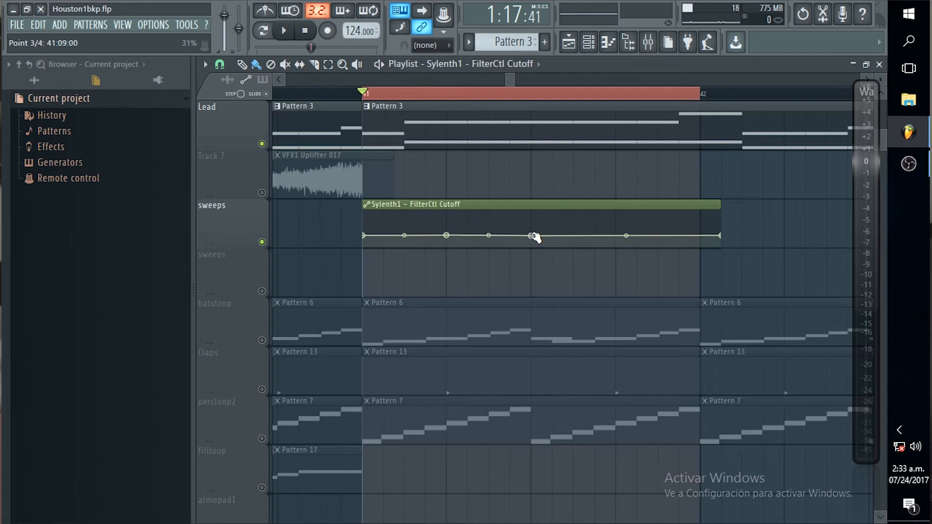
pyautogui.moveTo(446, 236); pyautogui.dragTo(488, 232)
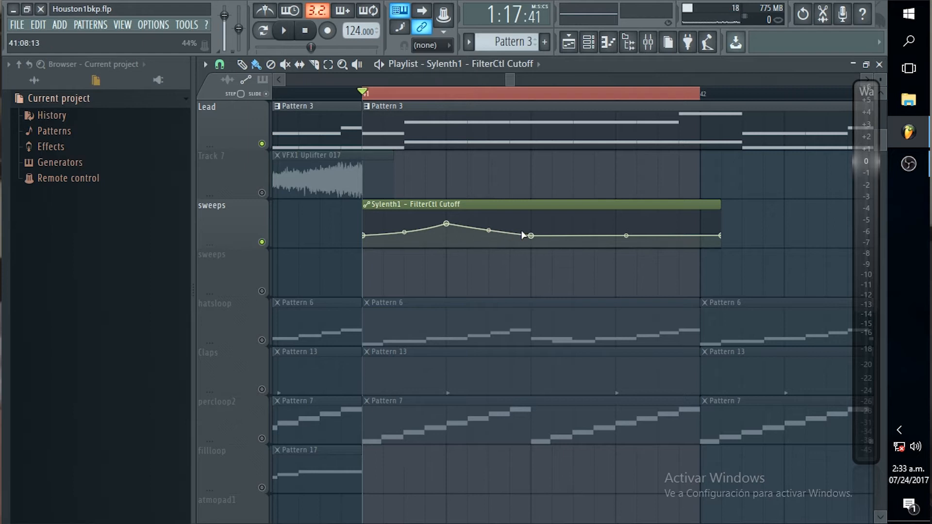
pyautogui.rightClick(614, 237)
pyautogui.moveTo(531, 235); pyautogui.dragTo(532, 226)
pyautogui.moveTo(452, 226); pyautogui.dragTo(430, 225)
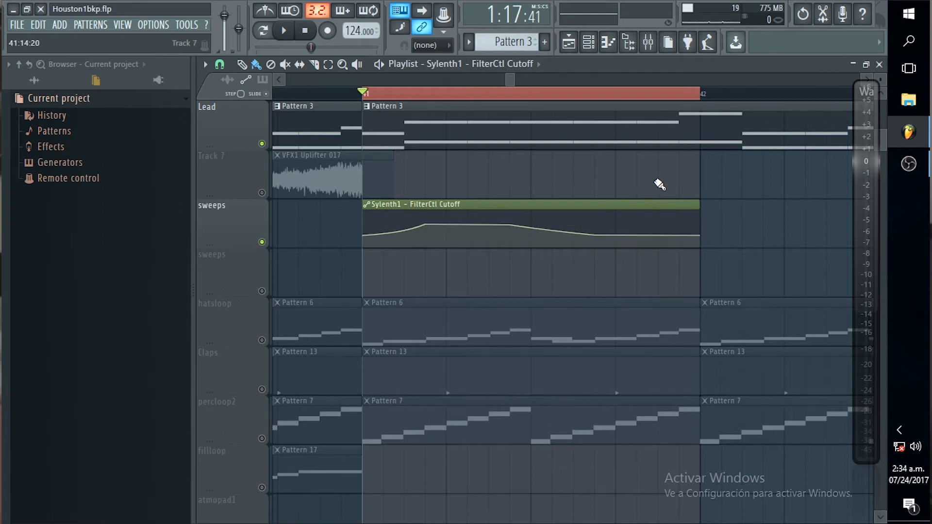
# - Audition the cutoff automation while bowing its rising and falling segments upward with their tension handles
pyautogui.press('space')
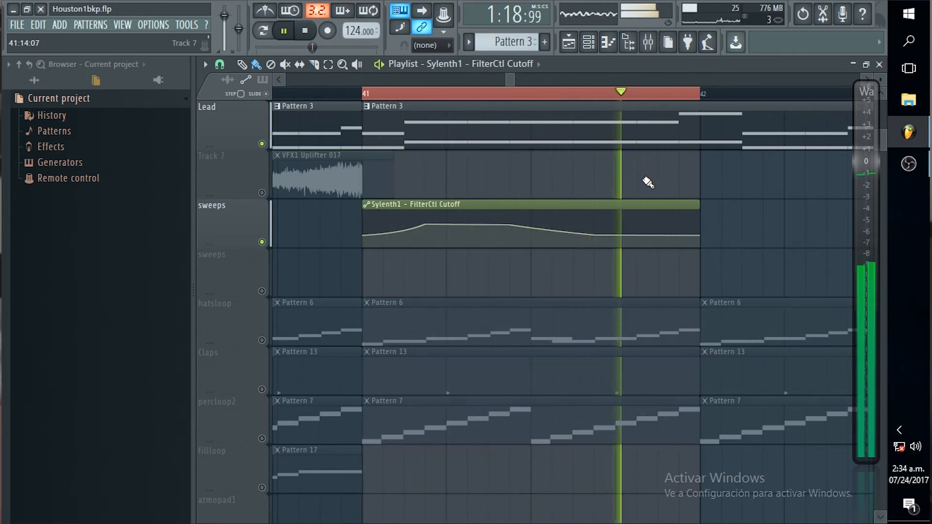
pyautogui.press('space')
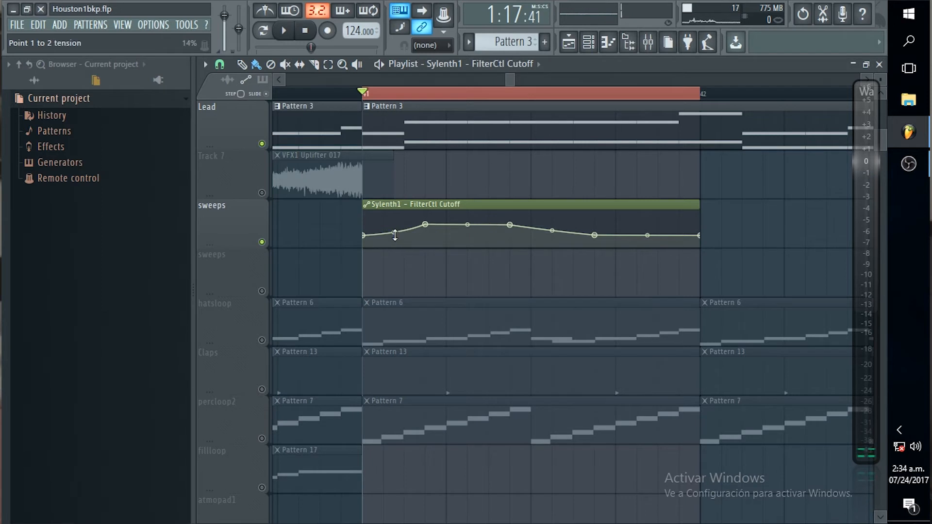
pyautogui.moveTo(393, 232); pyautogui.dragTo(393, 228)
pyautogui.moveTo(552, 231); pyautogui.dragTo(552, 229)
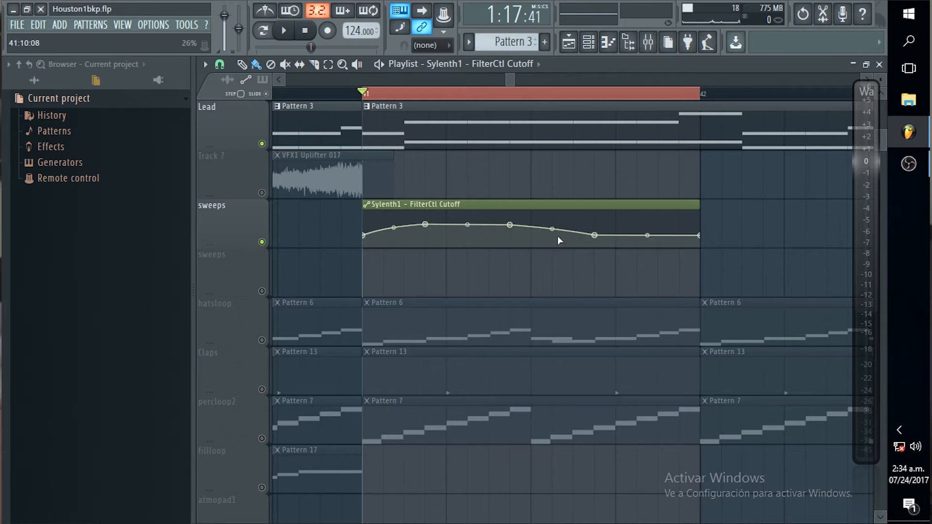
pyautogui.press('space')
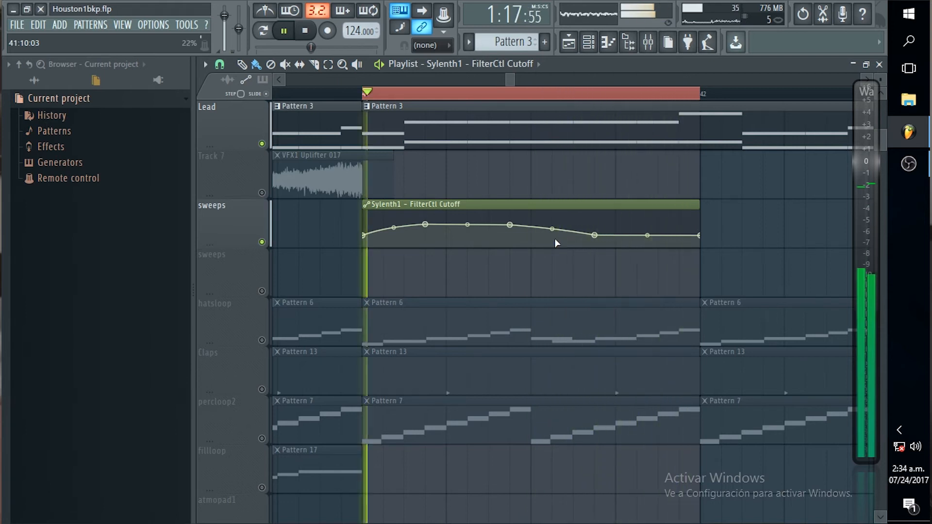
pyautogui.press('space')
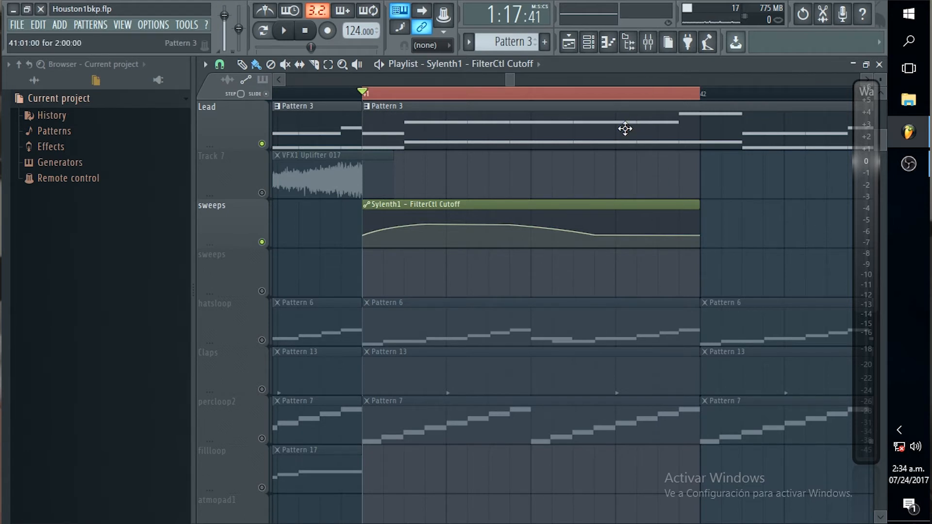
# - Examine the lead Sylenth1's main volume control in its plugin window and return to the playlist
pyautogui.hscroll(1, 625, 130)
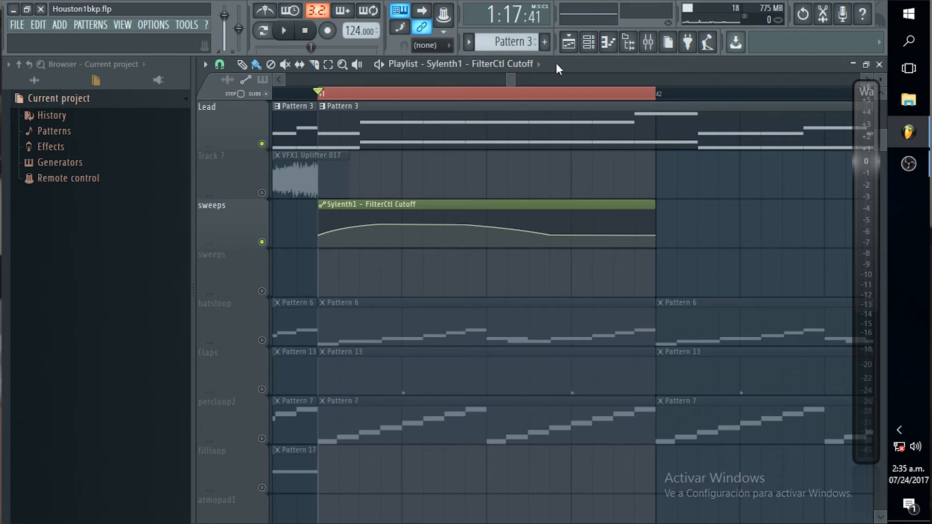
pyautogui.click(588, 43)
pyautogui.scroll(5, 436, 213)
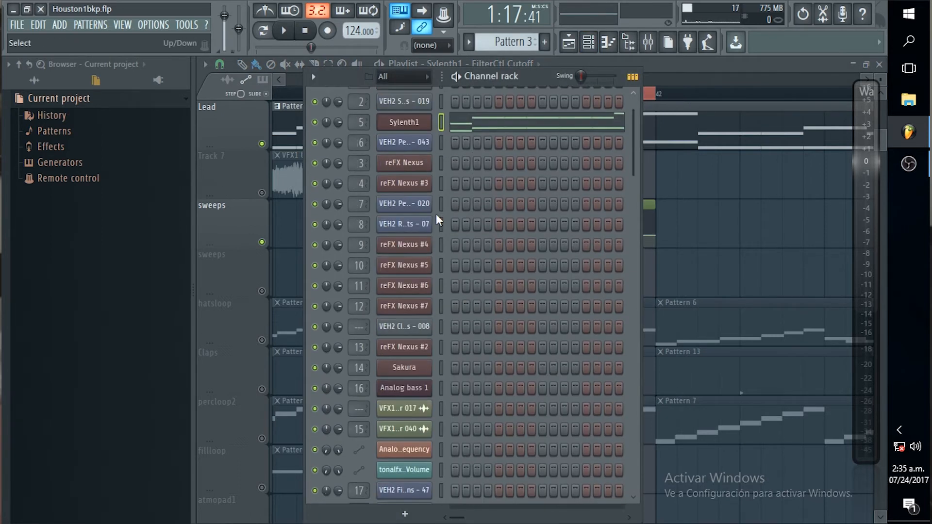
pyautogui.click(418, 153)
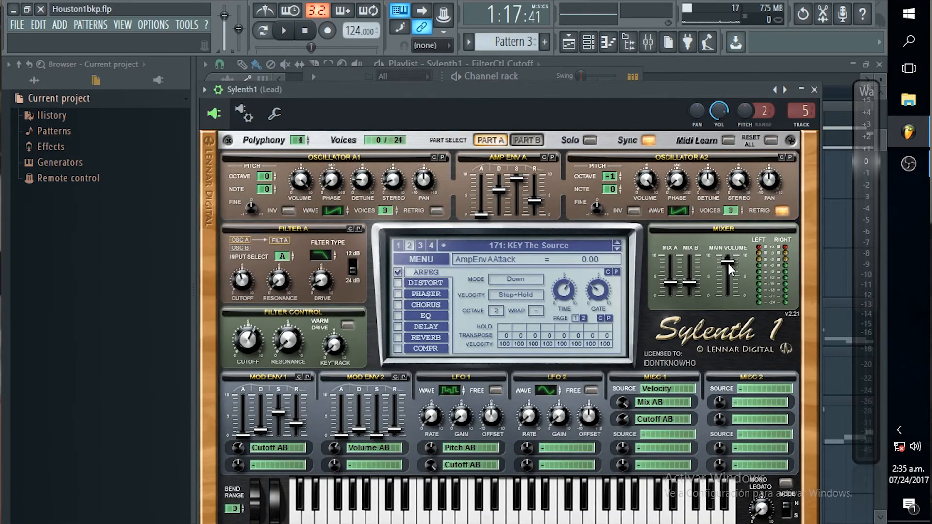
pyautogui.click(813, 89)
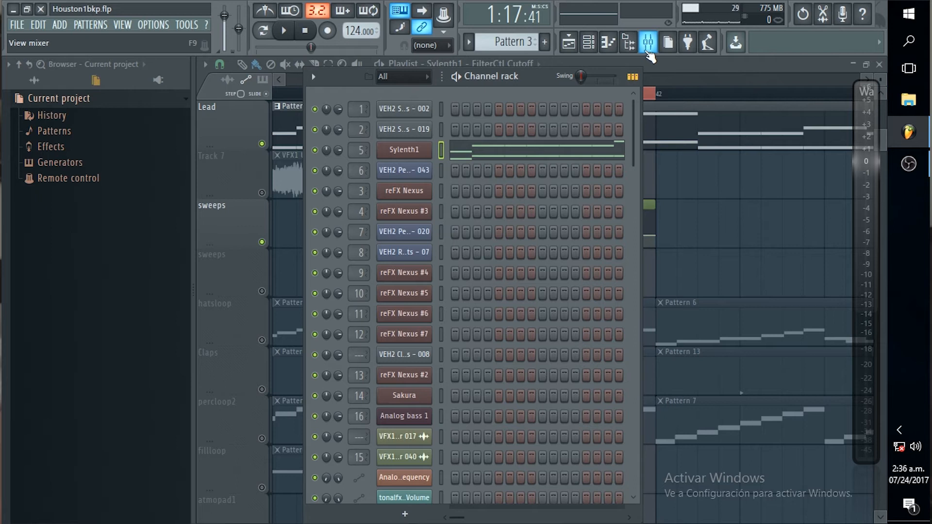
pyautogui.click(711, 64)
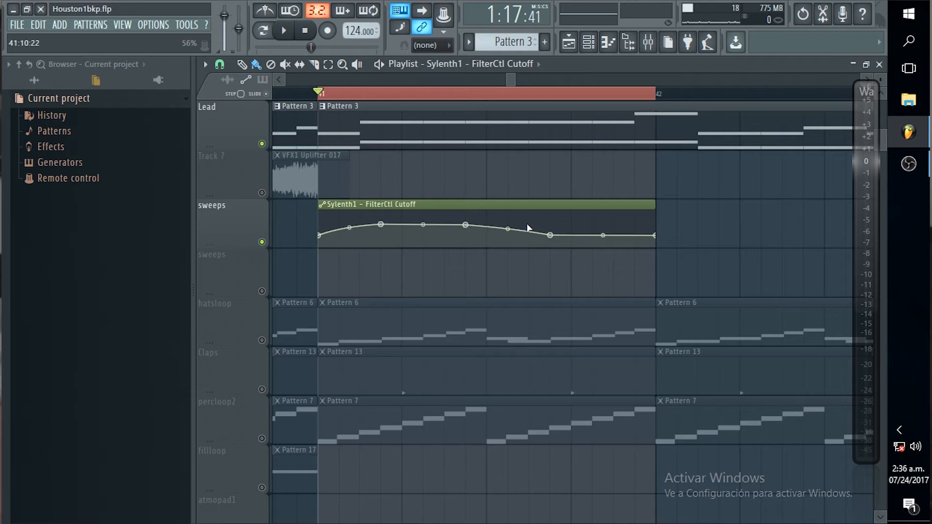
# - Create an automation clip for the Lead mixer track's volume over the selected bar and unmute its playlist track
pyautogui.click(648, 43)
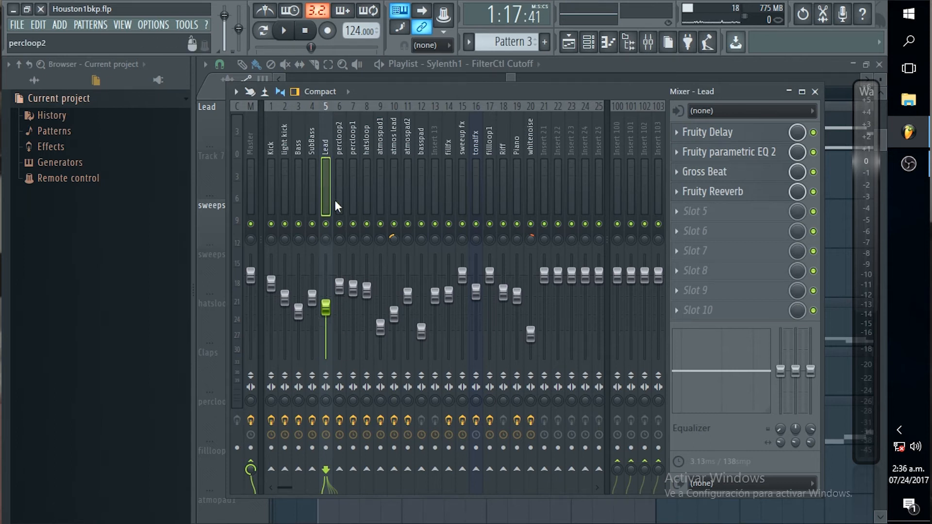
pyautogui.rightClick(332, 316)
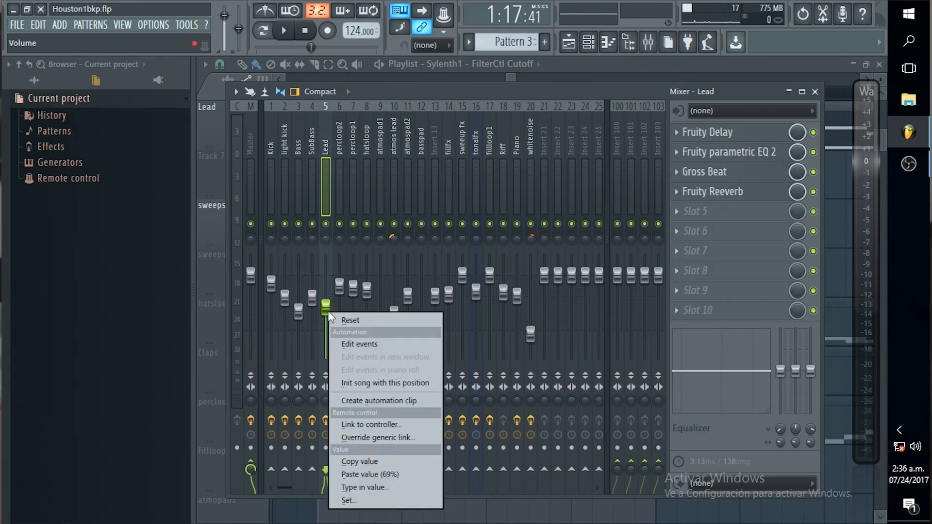
pyautogui.click(383, 401)
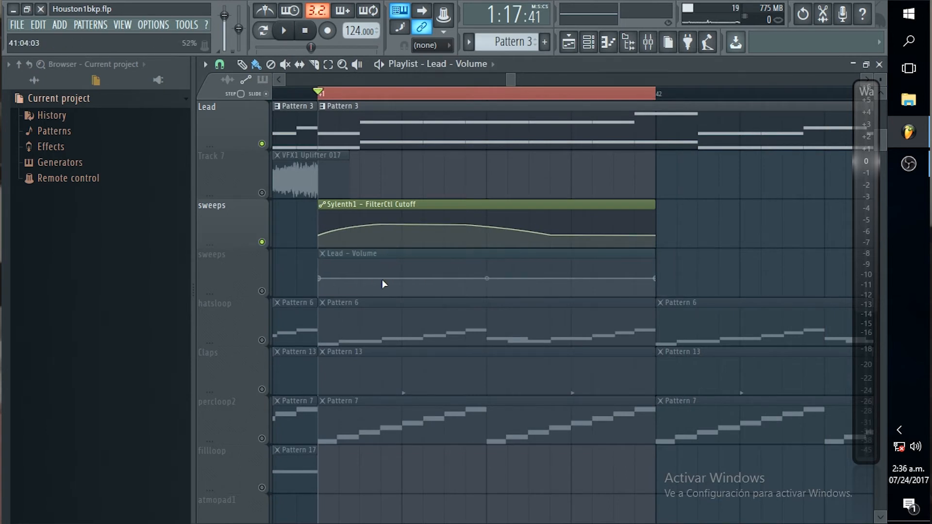
pyautogui.click(262, 292)
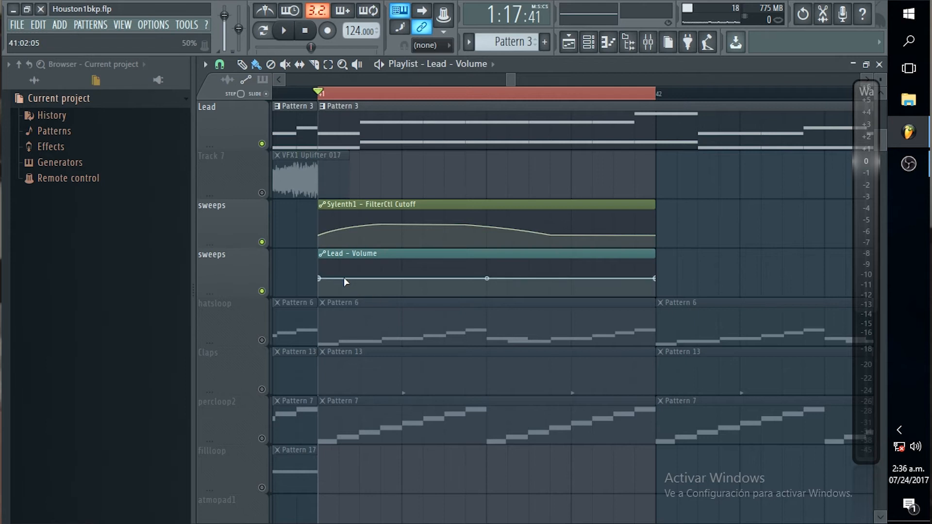
# - Lower the Lead volume clip's end point to 13%, extend the clip past bar 42 and add a higher point there
pyautogui.moveTo(654, 278); pyautogui.dragTo(655, 292)
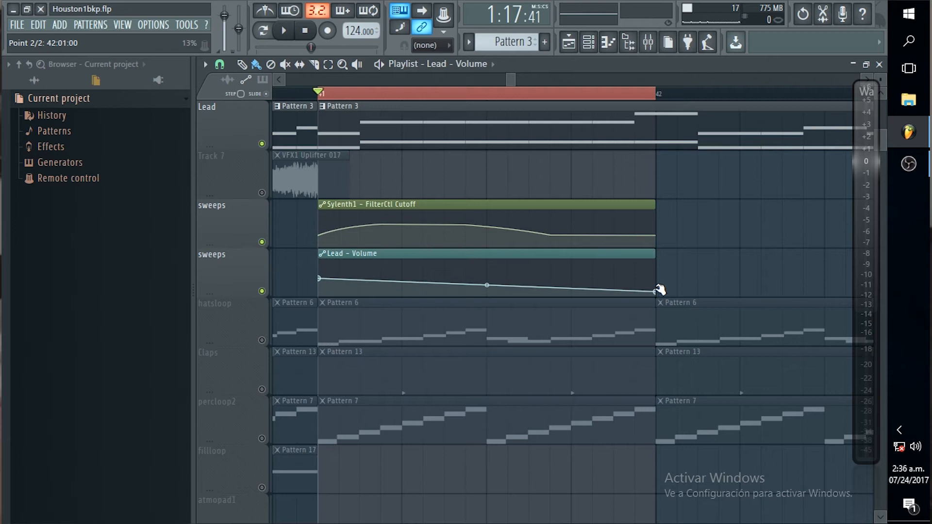
pyautogui.moveTo(656, 256); pyautogui.dragTo(689, 256)
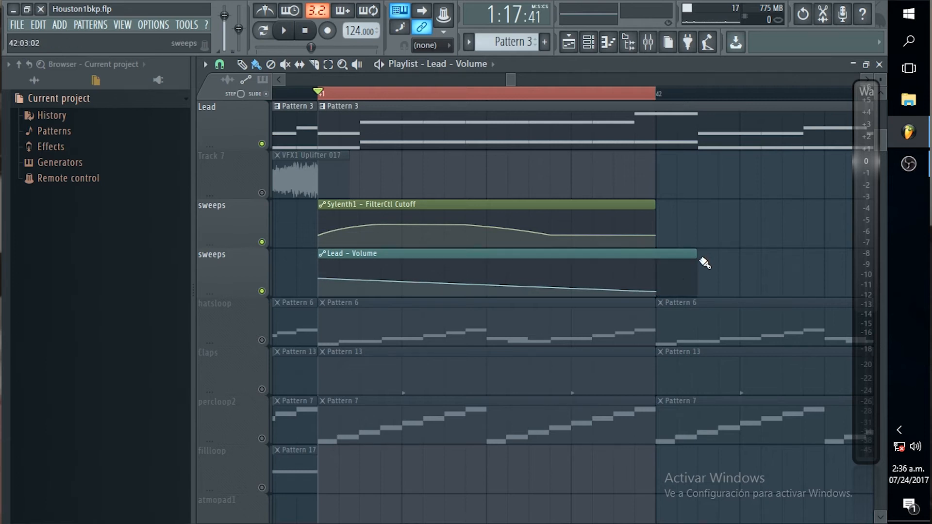
pyautogui.click(677, 281)
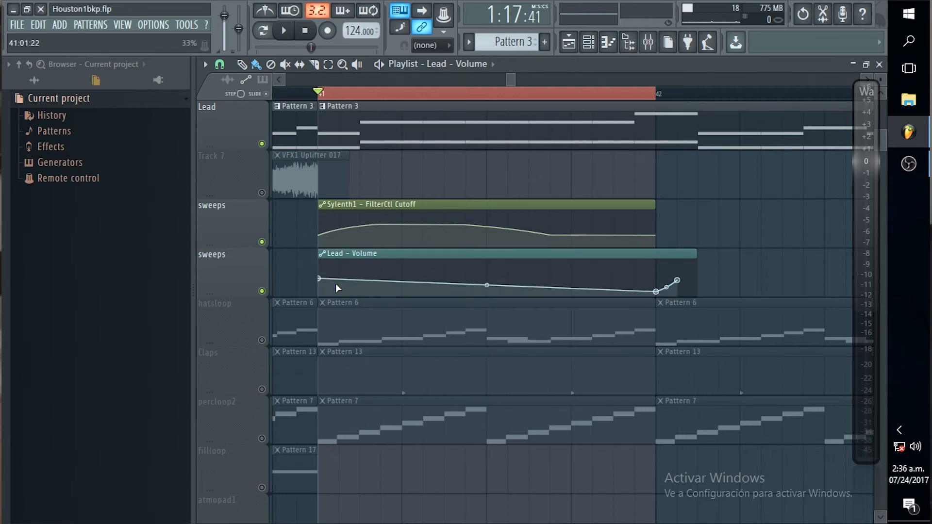
# - Copy the Lead volume clip's starting point value and paste it, 49%, onto the clip's last point
pyautogui.rightClick(319, 279)
pyautogui.click(353, 491)
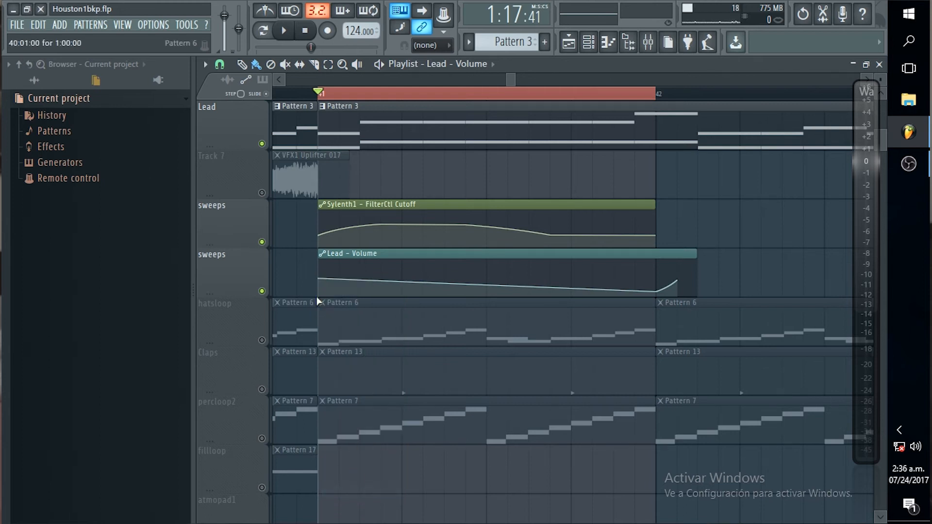
pyautogui.rightClick(677, 280)
pyautogui.click(711, 503)
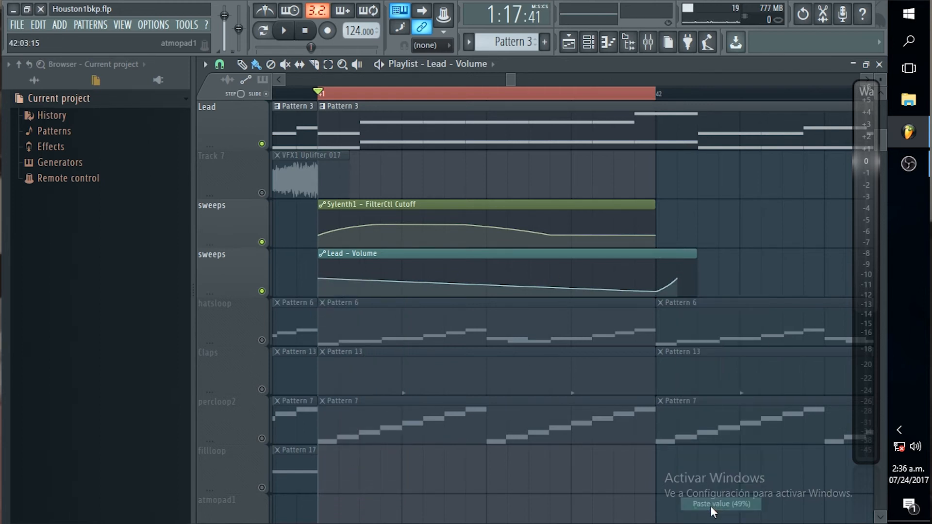
# - Add two high points and one low point to the Lead volume curve between its start and bar 42 during playback
pyautogui.press('space')
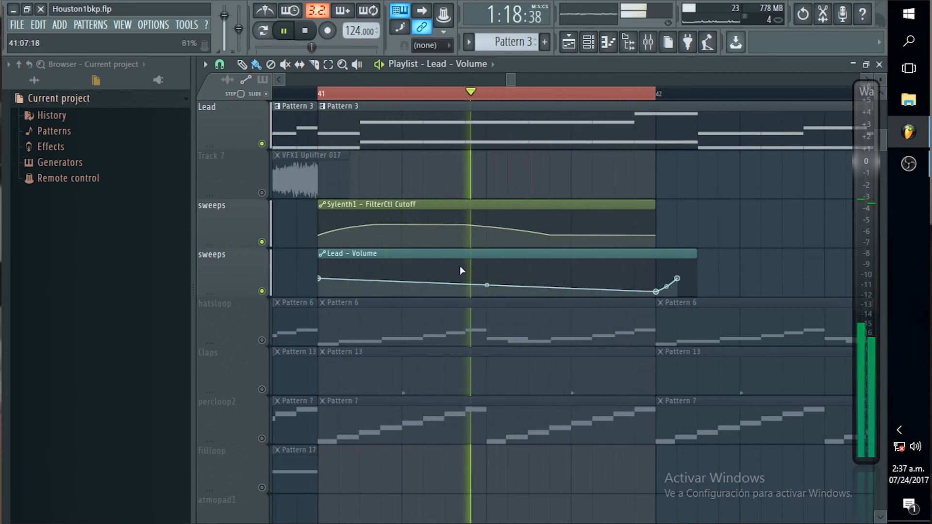
pyautogui.rightClick(487, 266)
pyautogui.rightClick(587, 268)
pyautogui.rightClick(592, 292)
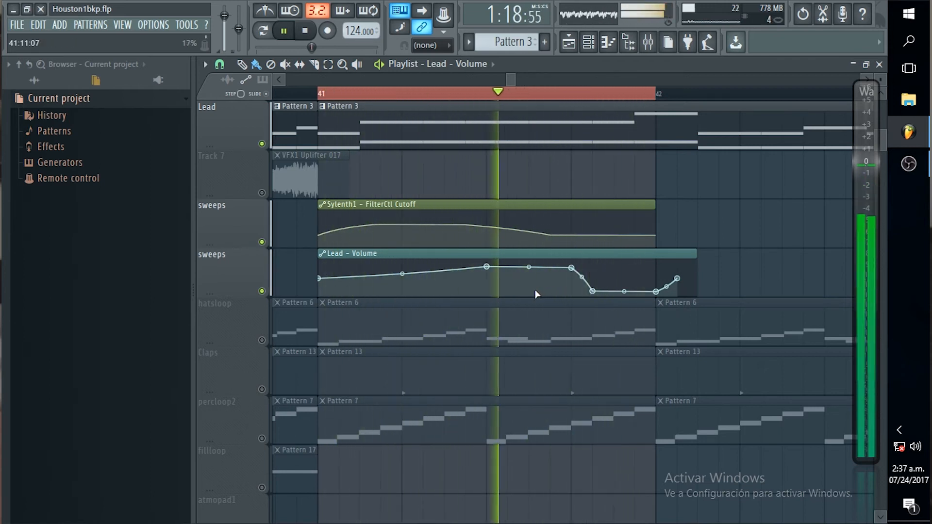
pyautogui.press('space')
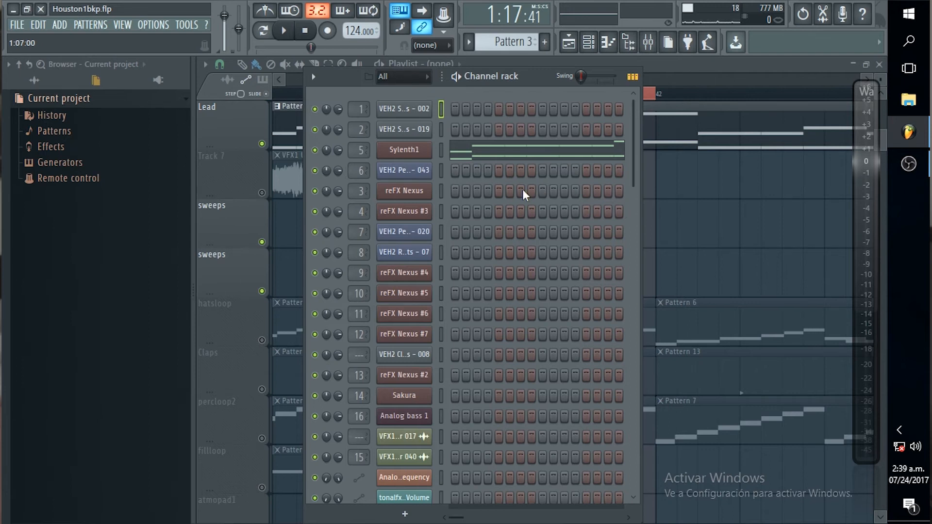
# - Arm recording for notes and automation and open the lead Sylenth1 from the channel rack
pyautogui.click(328, 32)
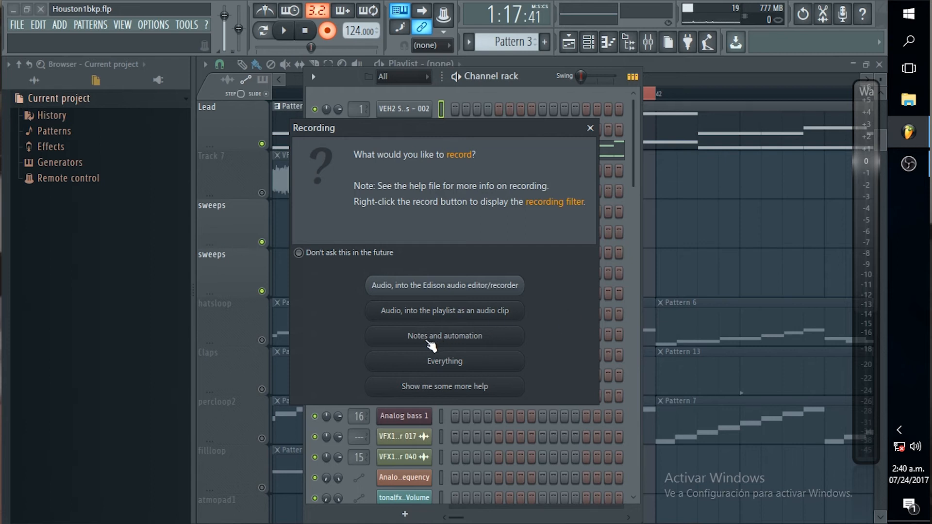
pyautogui.click(448, 335)
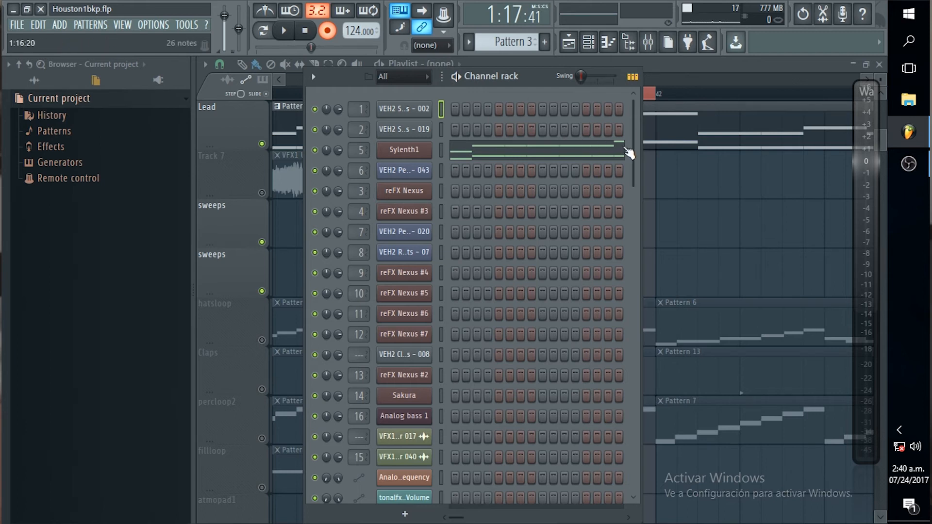
pyautogui.click(396, 158)
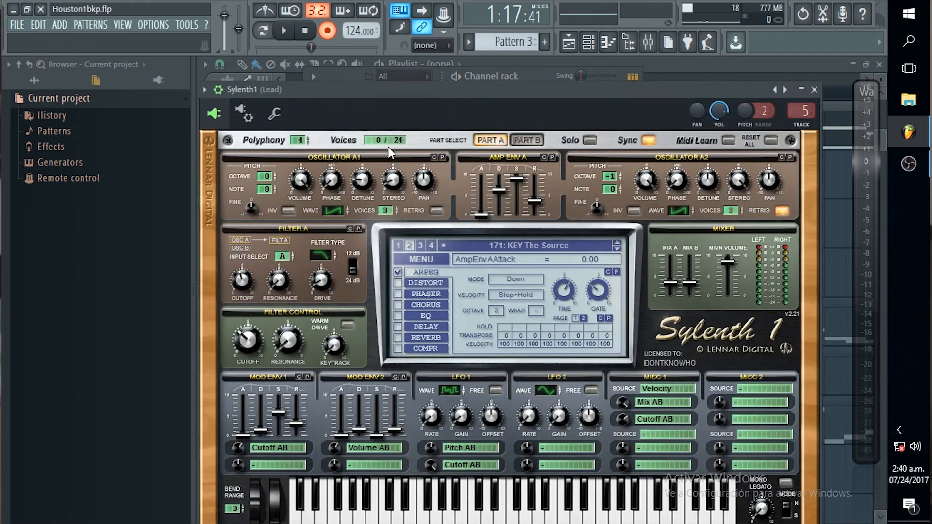
# - Move the Sylenth1 window clear of the screen edge and select the playlist range from bar 41 to bar 43
pyautogui.moveTo(444, 98); pyautogui.dragTo(466, 98)
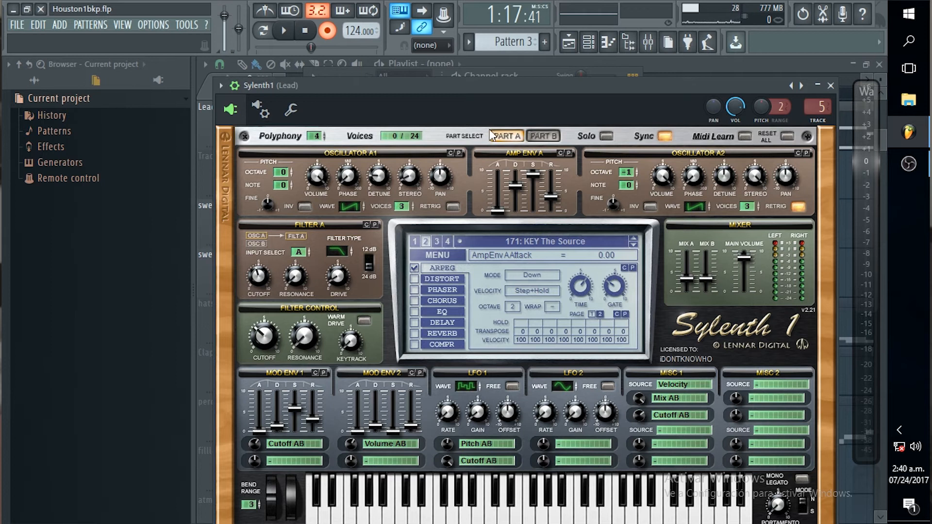
pyautogui.moveTo(478, 100); pyautogui.dragTo(479, 77)
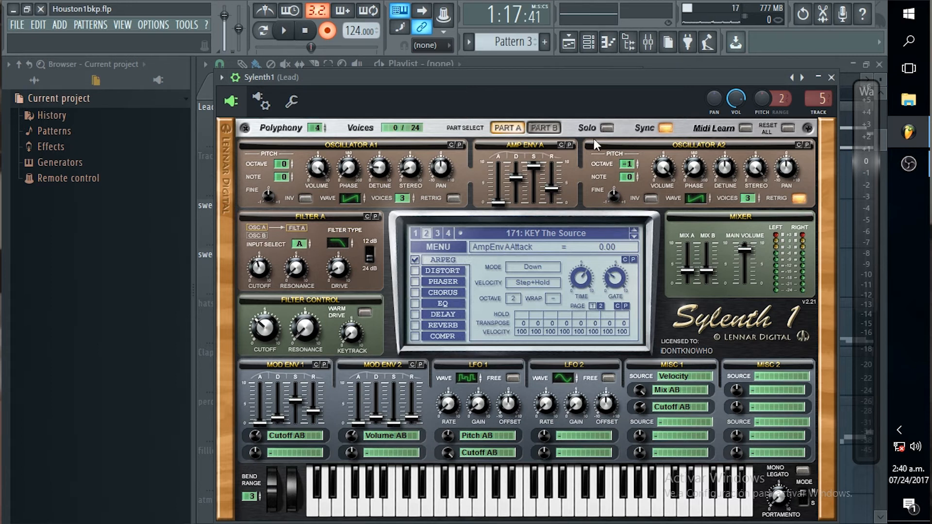
pyautogui.click(601, 63)
pyautogui.click(328, 63)
pyautogui.scroll(-3, 405, 233)
pyautogui.moveTo(380, 97); pyautogui.dragTo(601, 104)
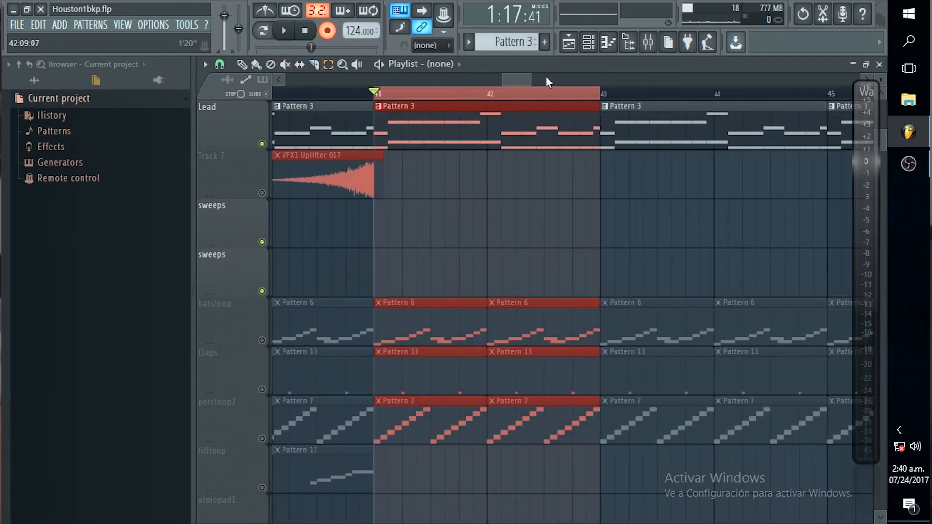
# - Reopen the lead Sylenth1 and record a live movement of its AmpEnv A Release slider over the selected section
pyautogui.click(590, 42)
pyautogui.click(407, 150)
pyautogui.moveTo(578, 76)
pyautogui.mouseDown()
pyautogui.moveTo(606, 85)
pyautogui.moveTo(572, 80)
pyautogui.mouseUp()
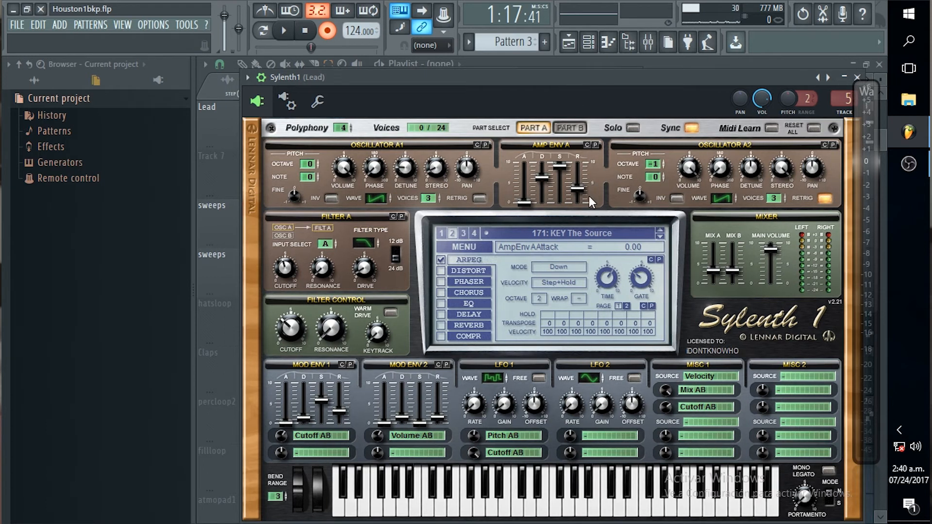
pyautogui.press('space')
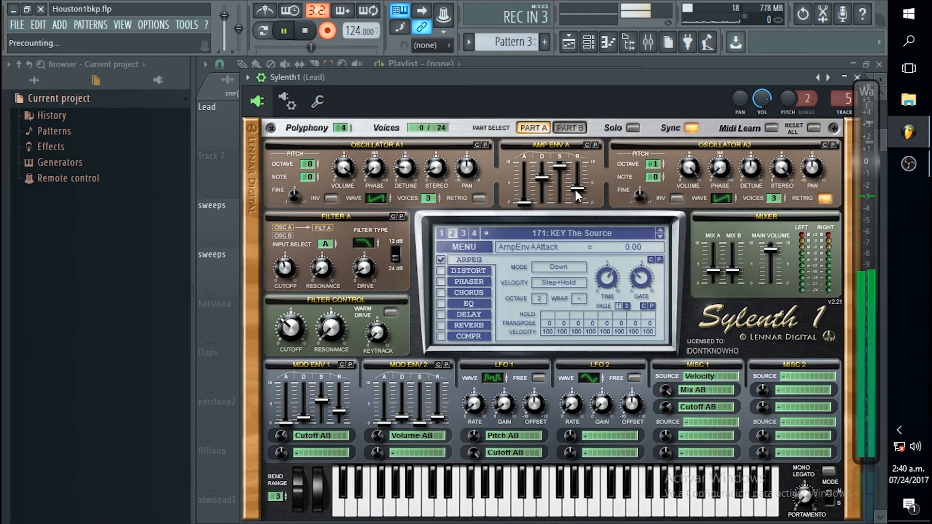
pyautogui.moveTo(578, 193)
pyautogui.mouseDown()
pyautogui.moveTo(584, 119)
pyautogui.moveTo(584, 200)
pyautogui.mouseUp()
pyautogui.press('space')
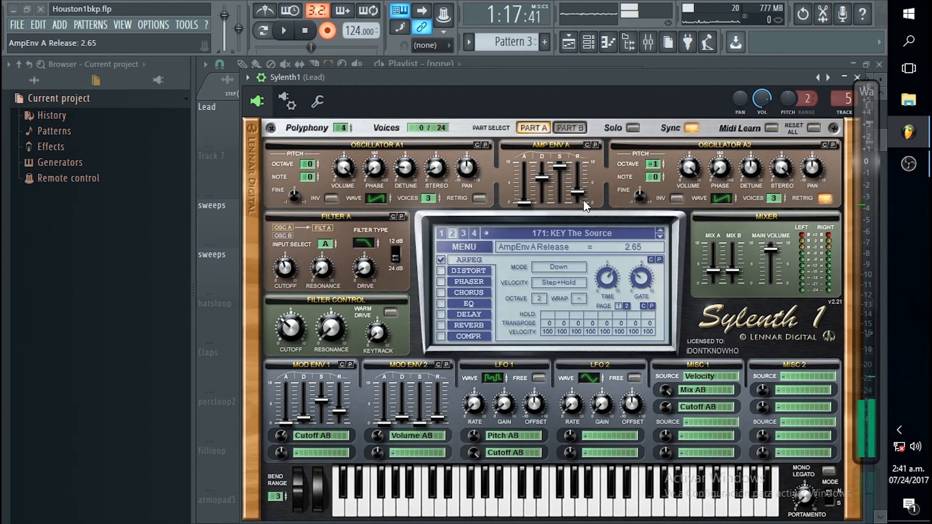
# - Return to the playlist, disarm recording and clear the time selection
pyautogui.click(643, 61)
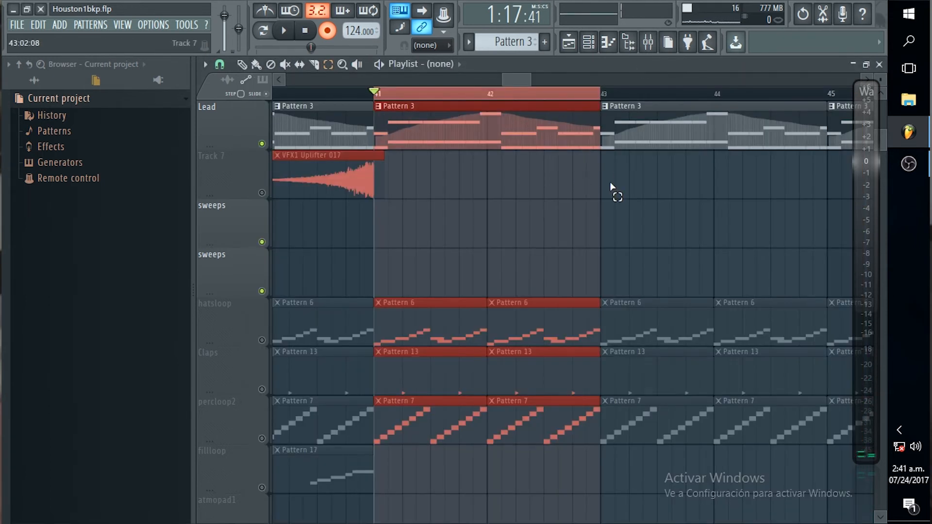
pyautogui.scroll(3, 607, 172)
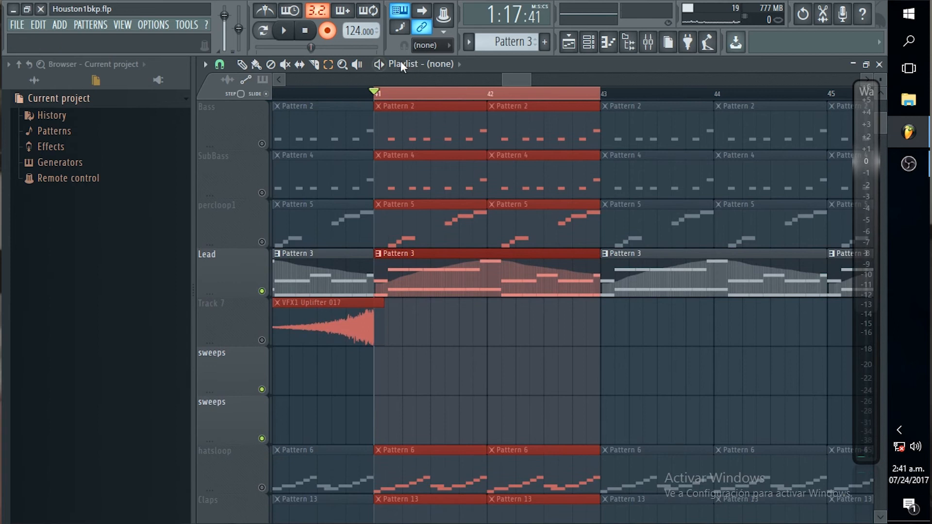
pyautogui.click(327, 31)
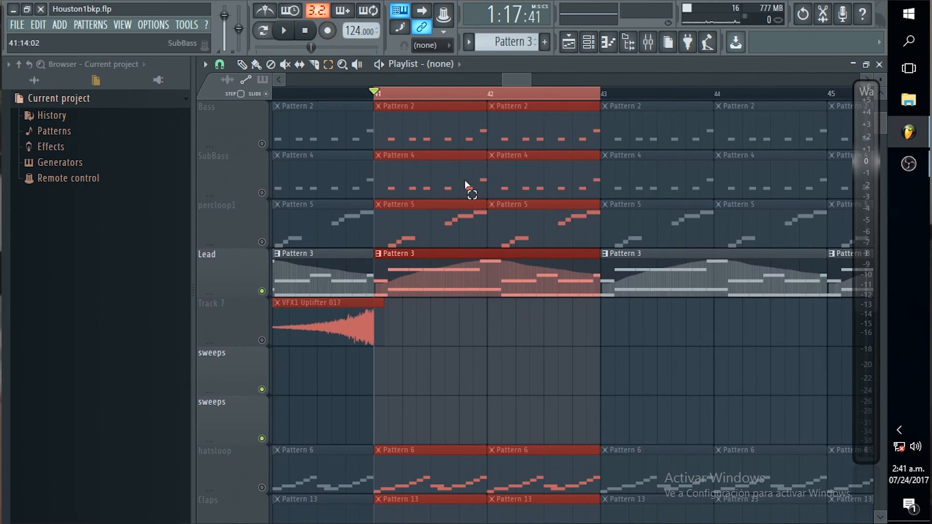
pyautogui.click(383, 101)
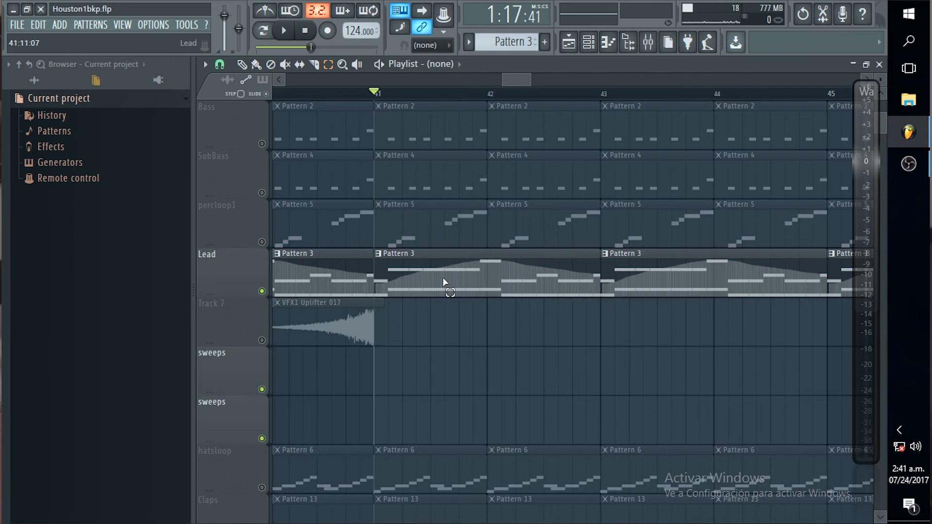
# - Play the Lead track from bar 41 to hear the recorded release automation
pyautogui.scroll(-2, 523, 298)
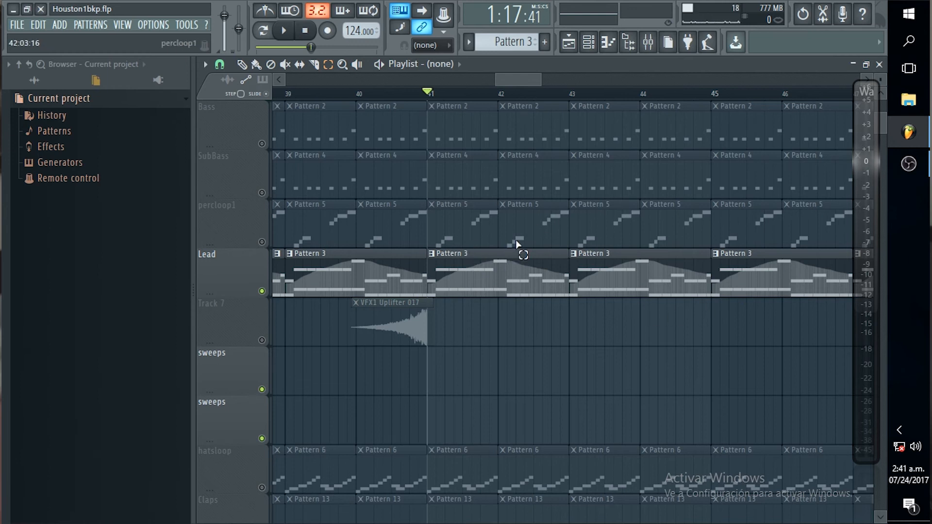
pyautogui.press('space')
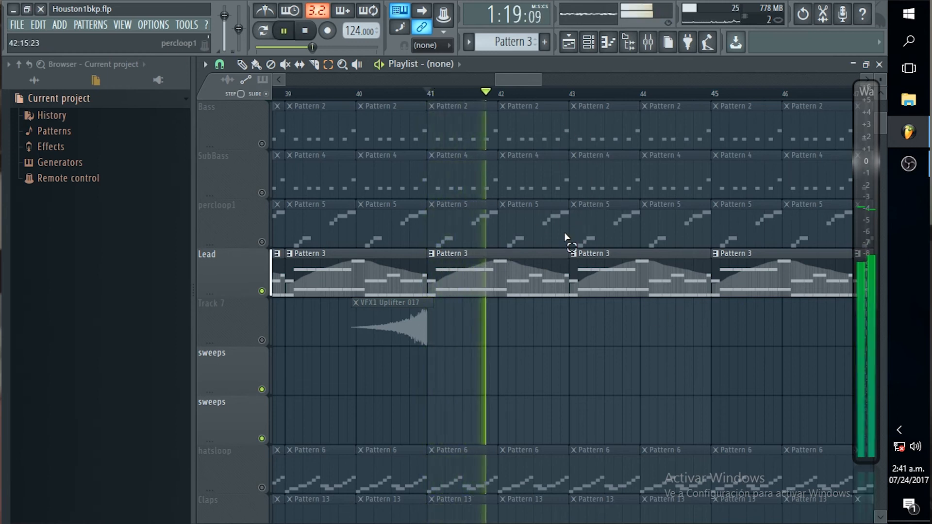
pyautogui.press('space')
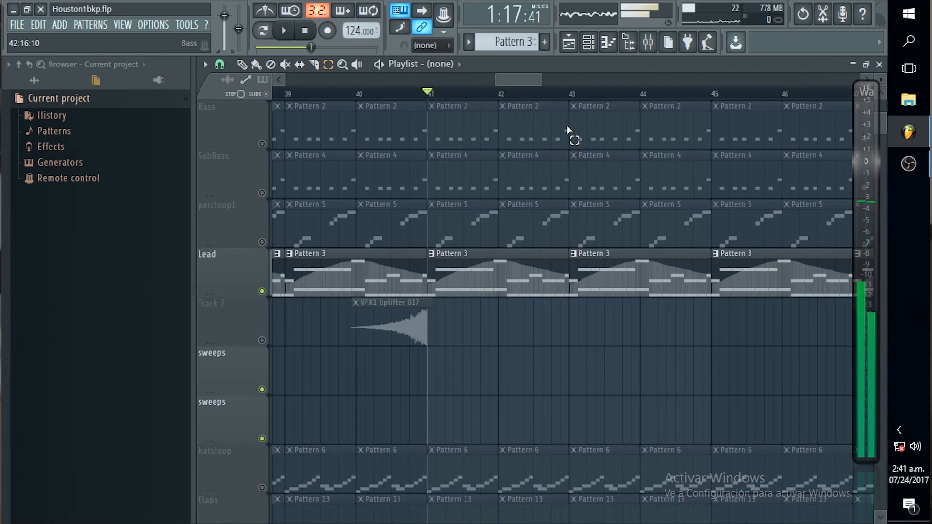
# - Open the lead Sylenth1's piano roll and show the AmpEnv A Release pattern control below the notes
pyautogui.click(588, 43)
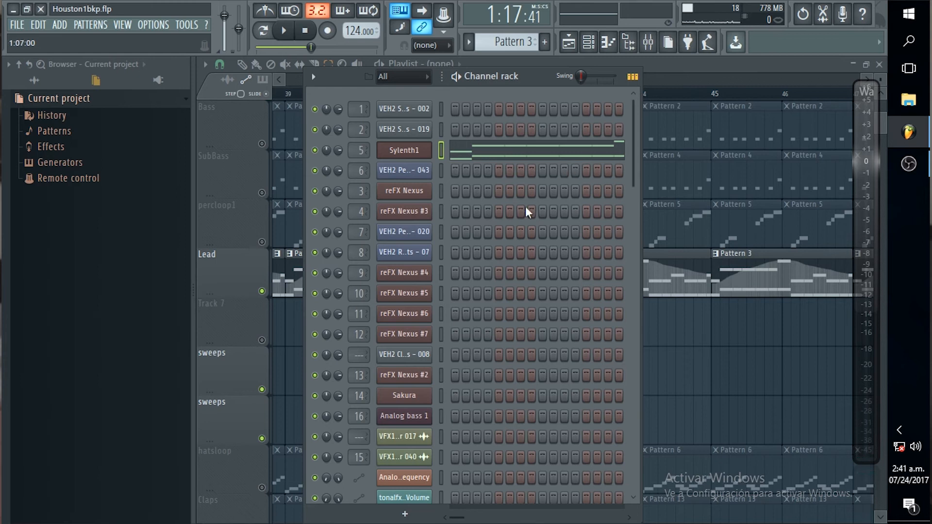
pyautogui.click(507, 157)
pyautogui.scroll(-2, 630, 273)
pyautogui.scroll(2, 629, 271)
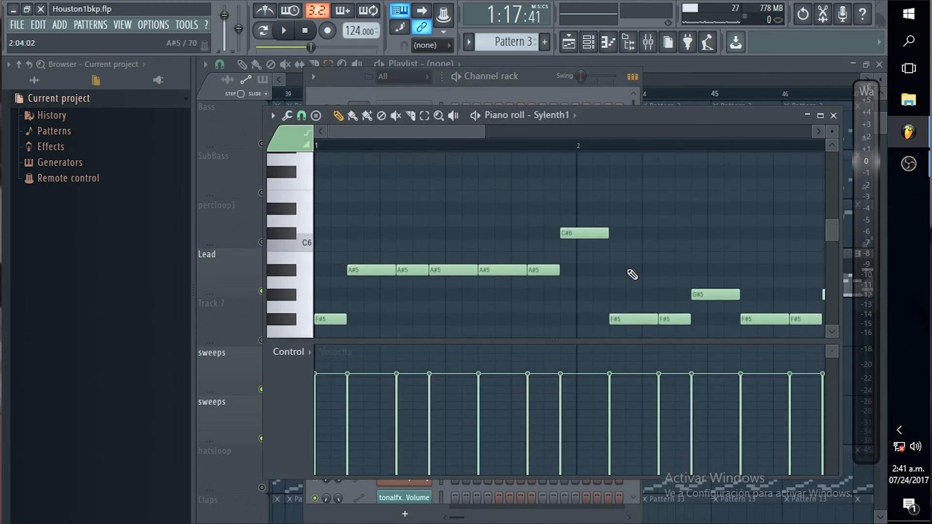
pyautogui.scroll(1, 524, 295)
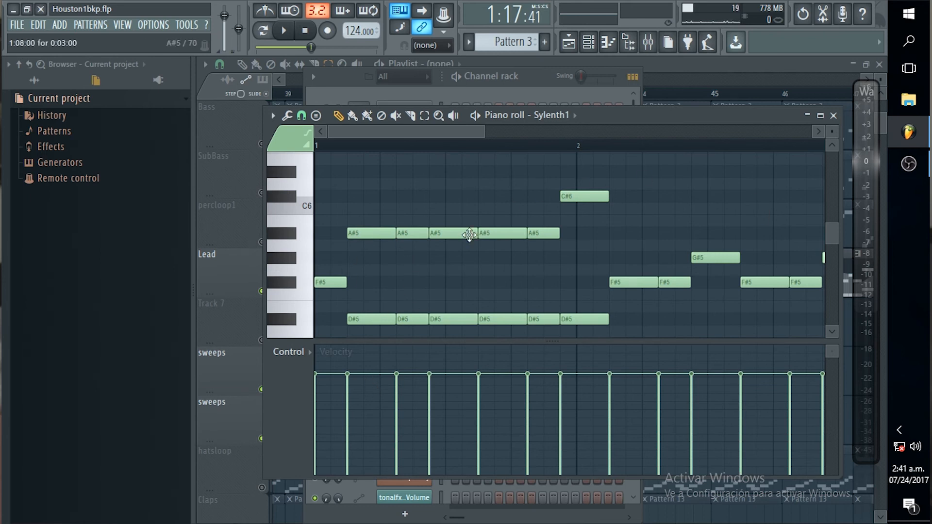
pyautogui.scroll(-5, 493, 286)
pyautogui.scroll(2, 488, 283)
pyautogui.scroll(1, 490, 286)
pyautogui.scroll(-1, 493, 289)
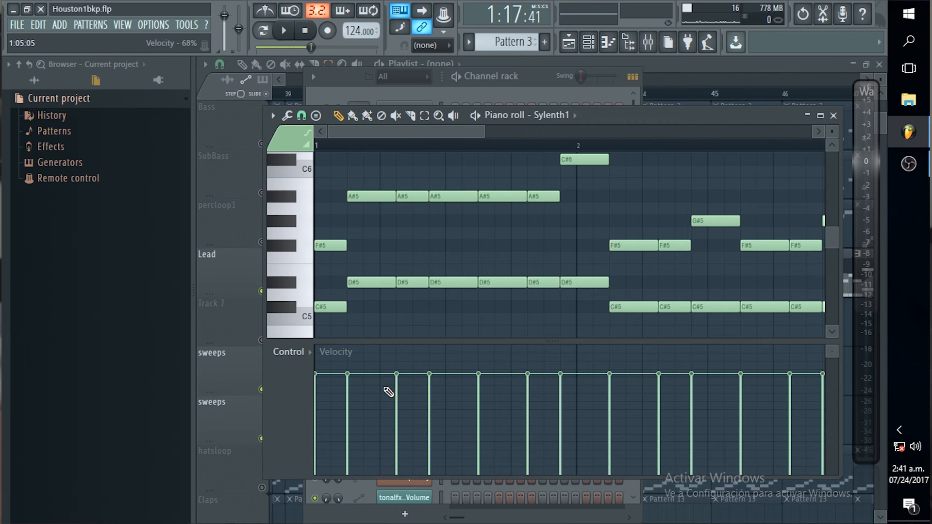
pyautogui.click(307, 353)
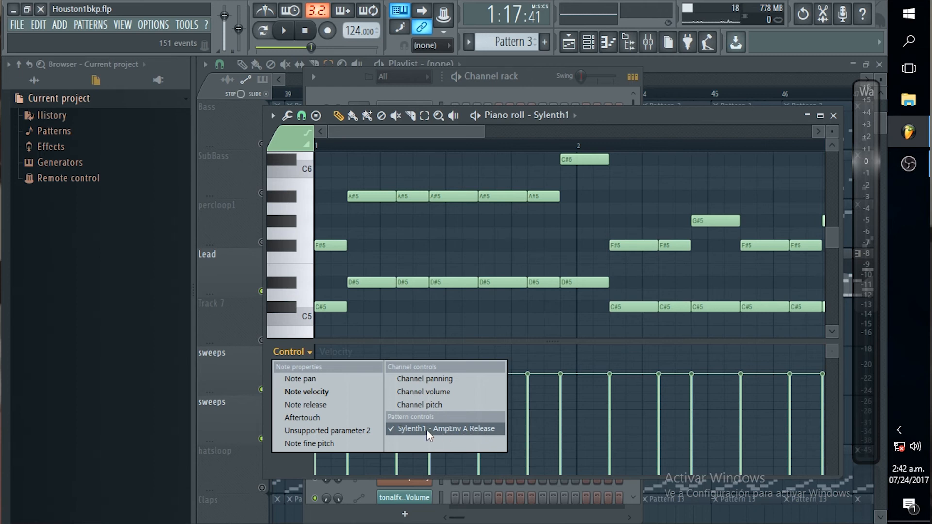
pyautogui.click(459, 430)
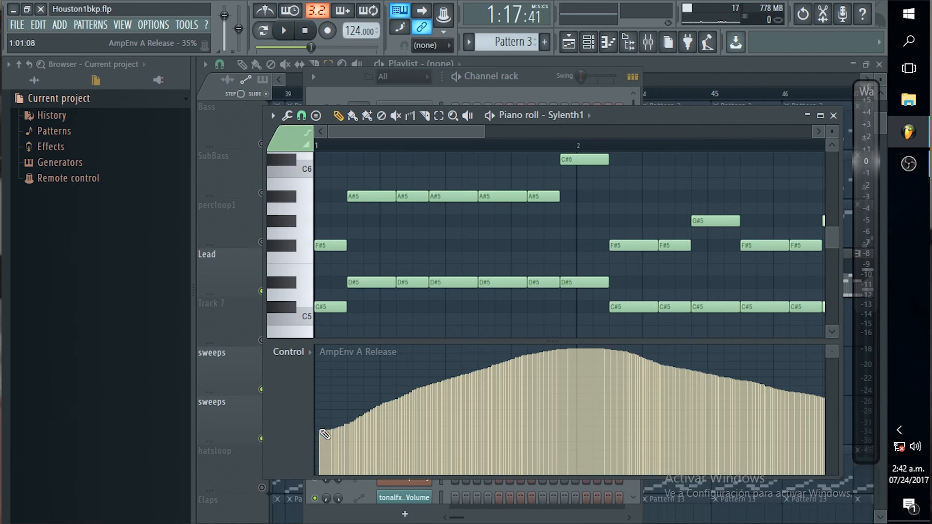
# - Redraw the AmpEnv A Release automation freehand as a stepped rise, fall and rise, and roughen several sections with abrupt level changes
pyautogui.click(320, 430)
pyautogui.moveTo(326, 427)
pyautogui.mouseDown()
pyautogui.moveTo(434, 357)
pyautogui.moveTo(469, 358)
pyautogui.moveTo(602, 441)
pyautogui.moveTo(658, 453)
pyautogui.moveTo(827, 409)
pyautogui.mouseUp()
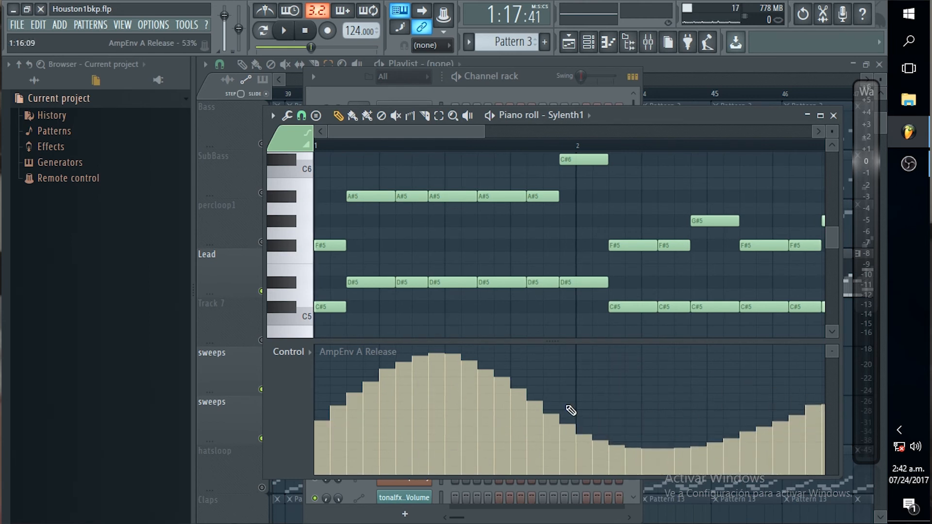
pyautogui.moveTo(333, 424)
pyautogui.mouseDown()
pyautogui.moveTo(371, 388)
pyautogui.moveTo(434, 357)
pyautogui.moveTo(501, 361)
pyautogui.mouseUp()
pyautogui.moveTo(414, 388)
pyautogui.mouseDown()
pyautogui.moveTo(447, 379)
pyautogui.moveTo(549, 401)
pyautogui.moveTo(566, 445)
pyautogui.moveTo(491, 434)
pyautogui.mouseUp()
pyautogui.moveTo(655, 433); pyautogui.dragTo(684, 433)
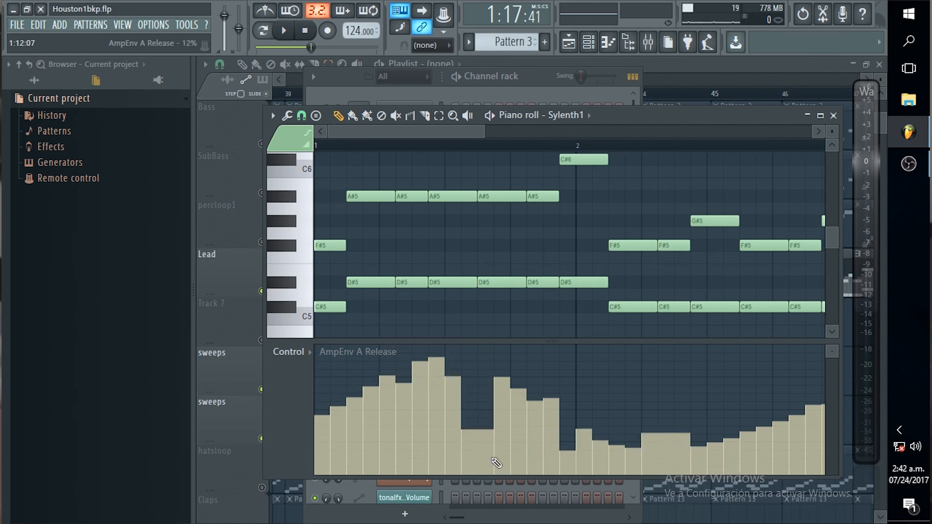
# - Draw a straight AmpEnv A Release ramp up to about 92%, draw one descending into bar 2, and close the piano roll
pyautogui.moveTo(318, 429)
pyautogui.mouseDown()
pyautogui.moveTo(373, 392)
pyautogui.moveTo(471, 356)
pyautogui.mouseUp()
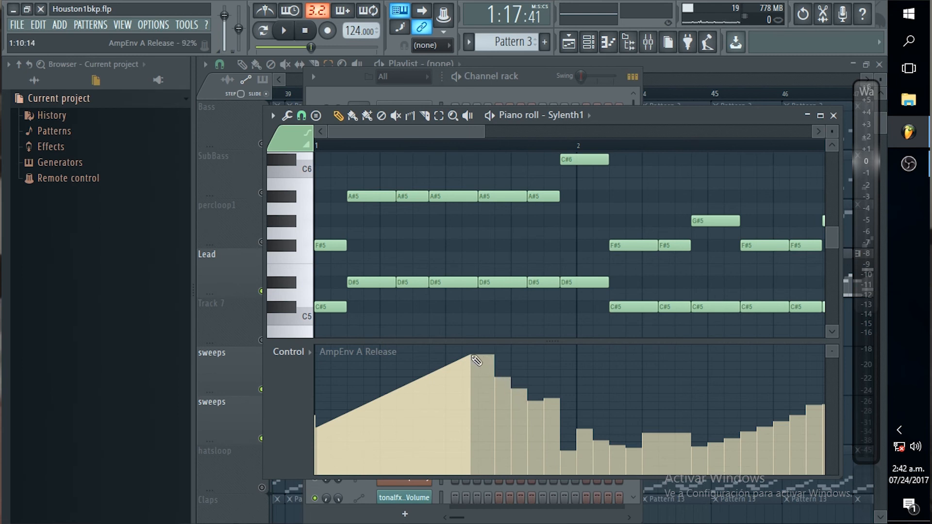
pyautogui.moveTo(499, 359)
pyautogui.mouseDown()
pyautogui.moveTo(723, 429)
pyautogui.moveTo(796, 427)
pyautogui.moveTo(813, 412)
pyautogui.mouseUp()
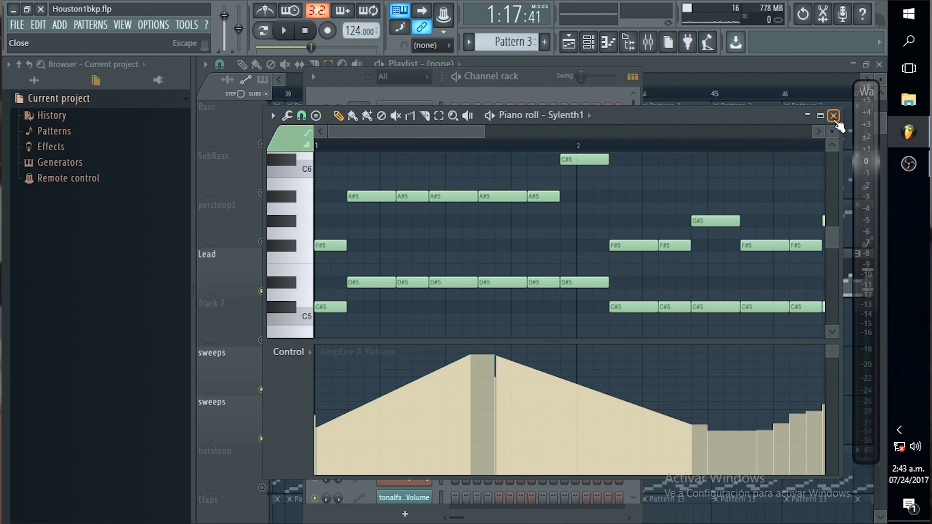
pyautogui.click(834, 115)
# - Hide the channel rack and play the Lead track from bar 41 with the redrawn release automation
pyautogui.press('F6')
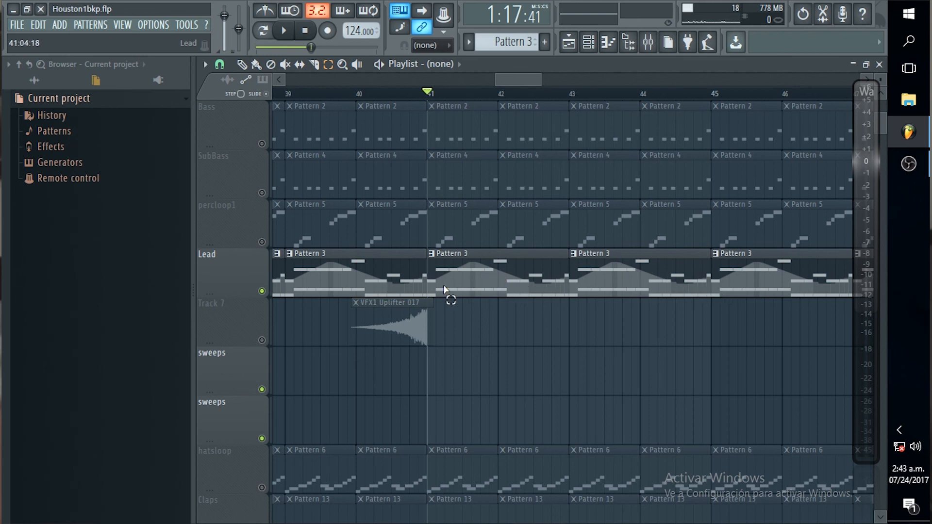
pyautogui.press('space')
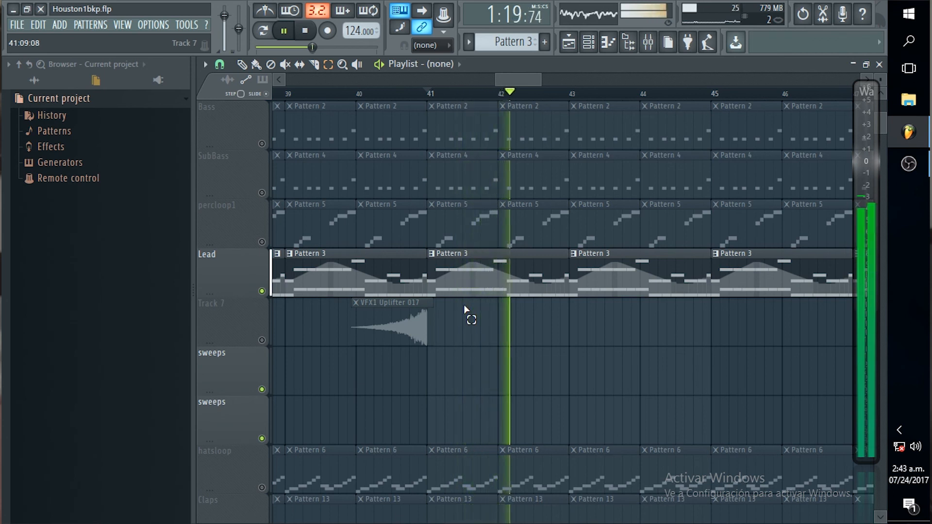
pyautogui.press('space')
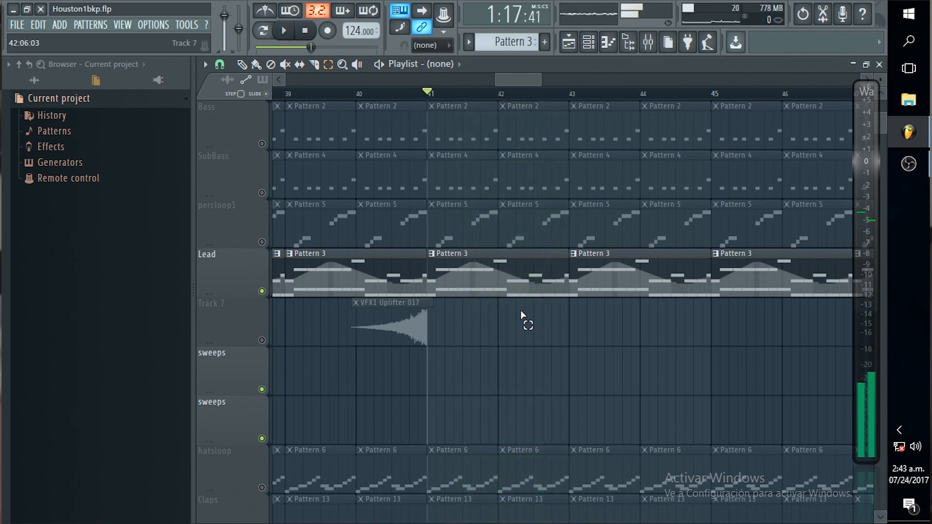